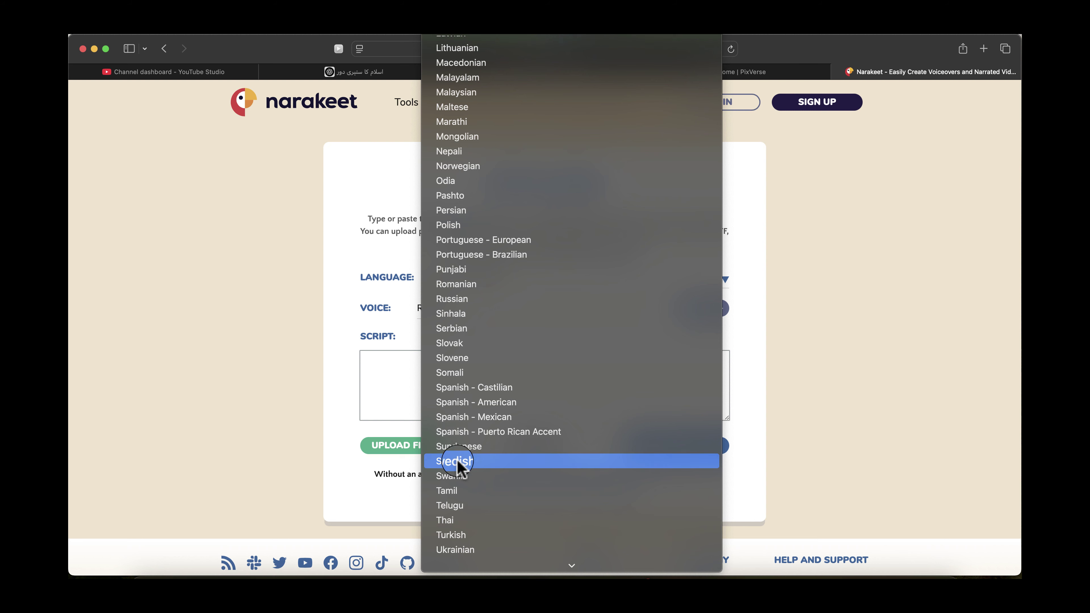
Step: Set the text-to-audio language to Urdu and keep Imran as the voice
scroll(453, 462, "down", 3)
left_click(453, 504)
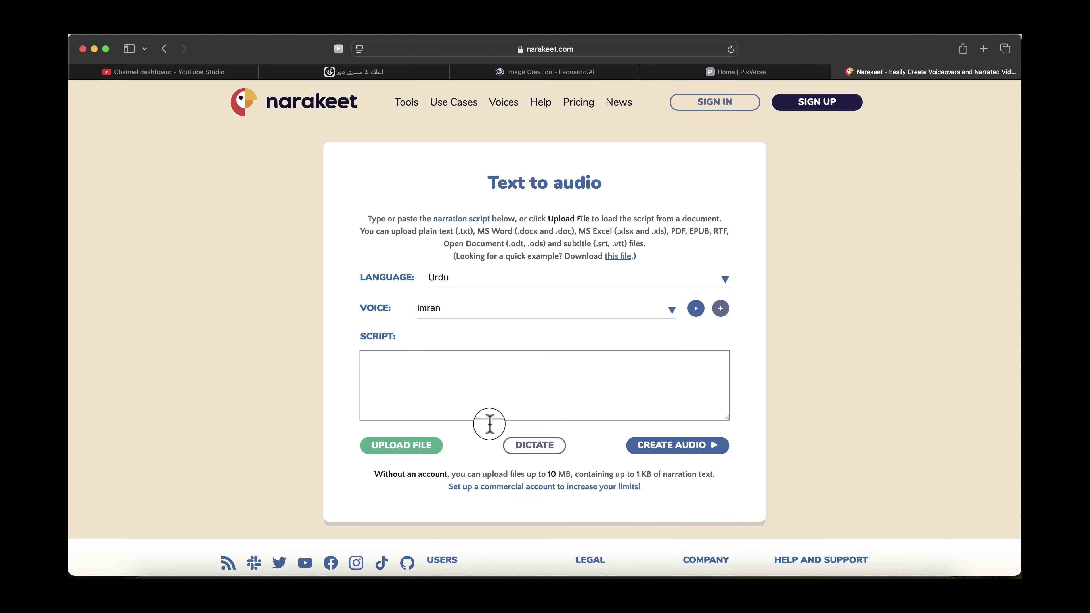
left_click(474, 311)
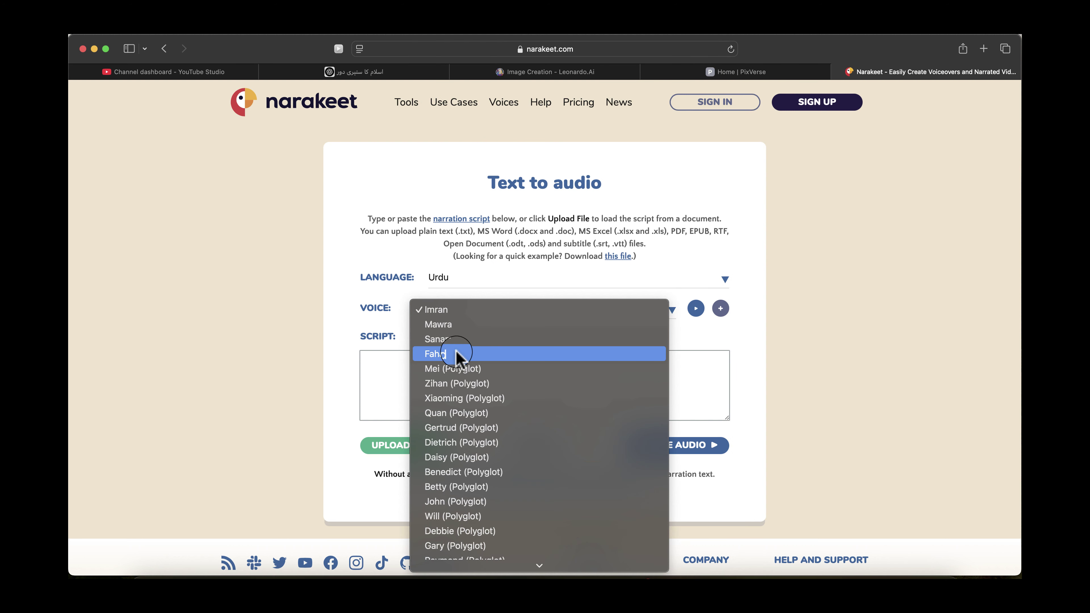
left_click(455, 309)
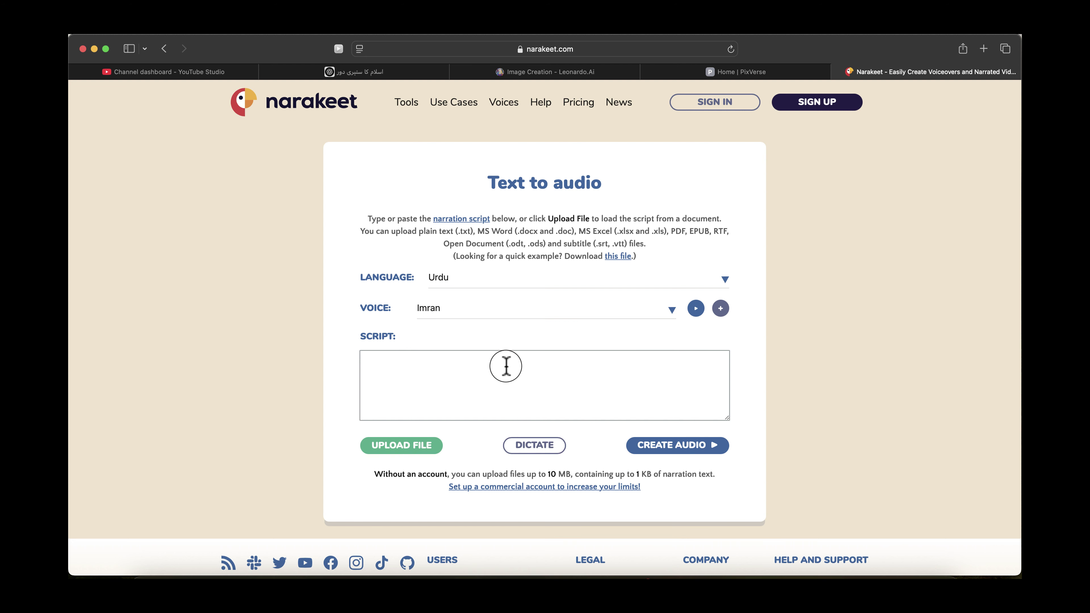
Step: Paste the copied Urdu story about the Golden Age of Islam into the script
left_click(504, 374)
key("super+v")
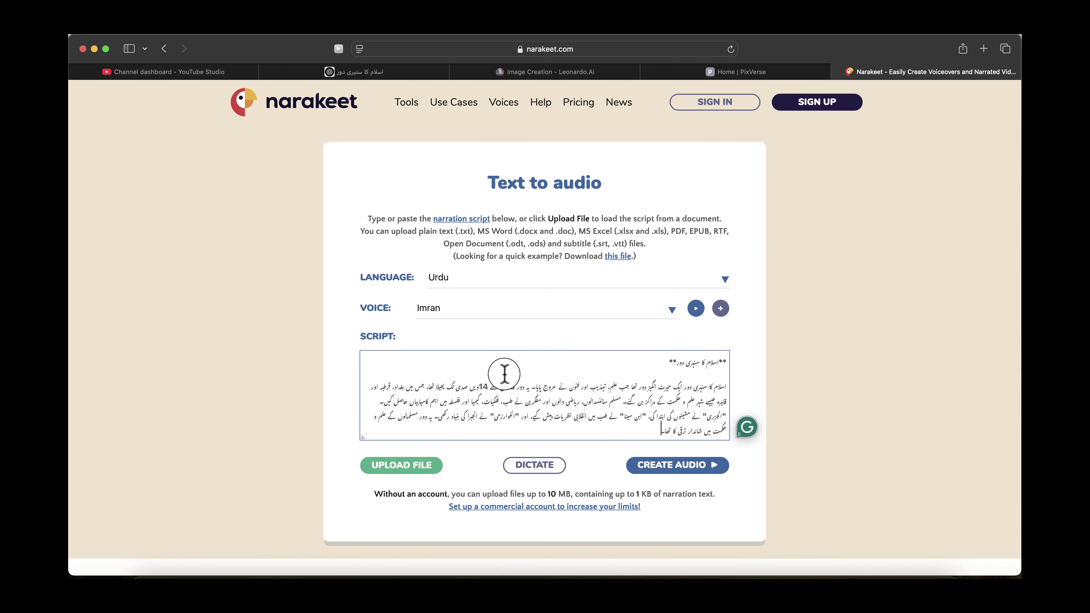
scroll(539, 380, "down", 1)
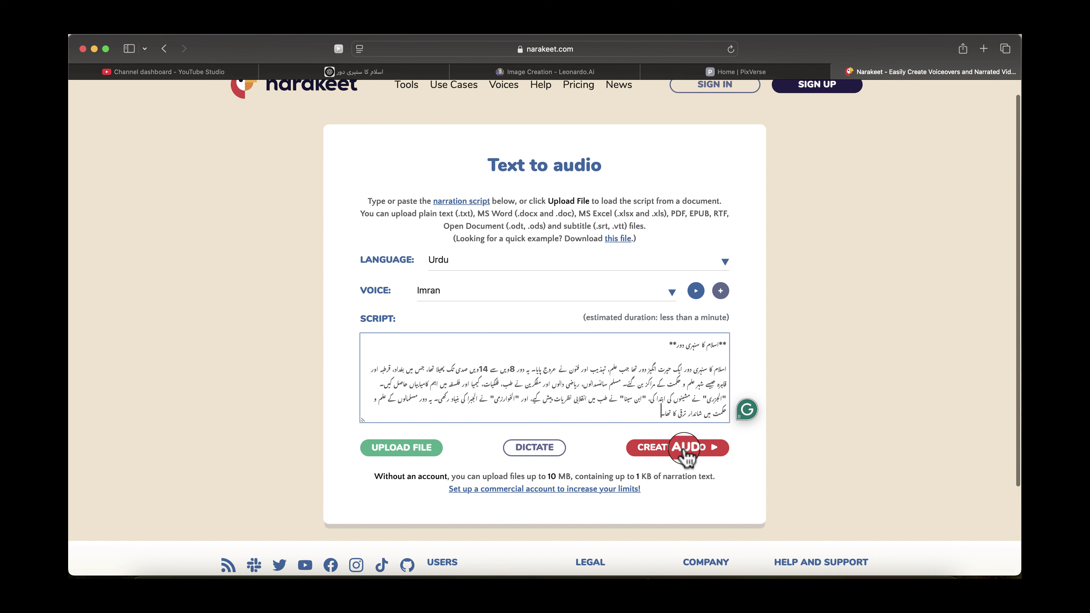
left_click(686, 451)
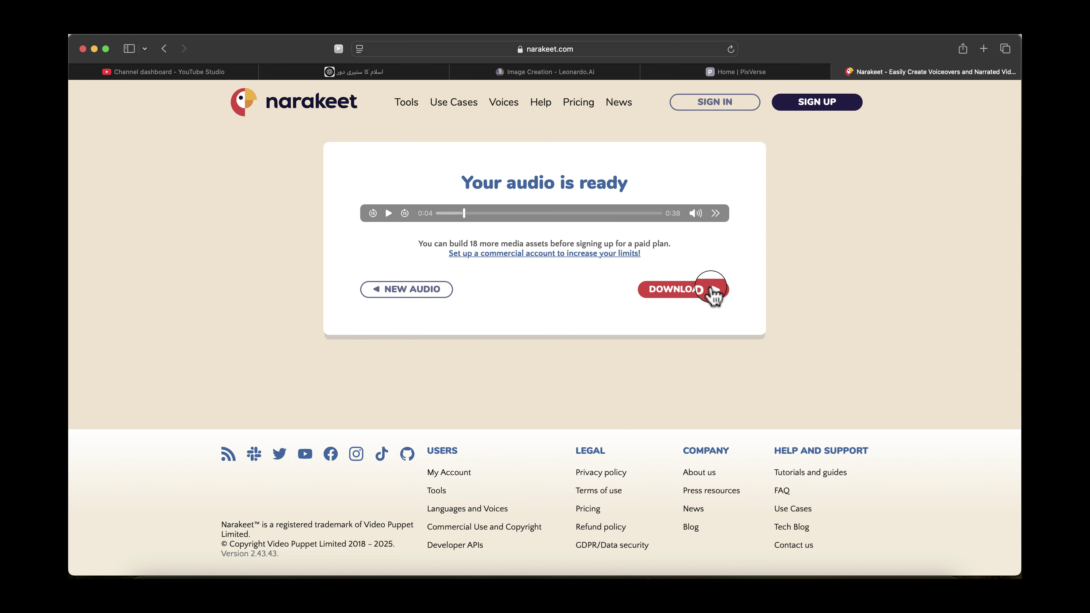
left_click(713, 290)
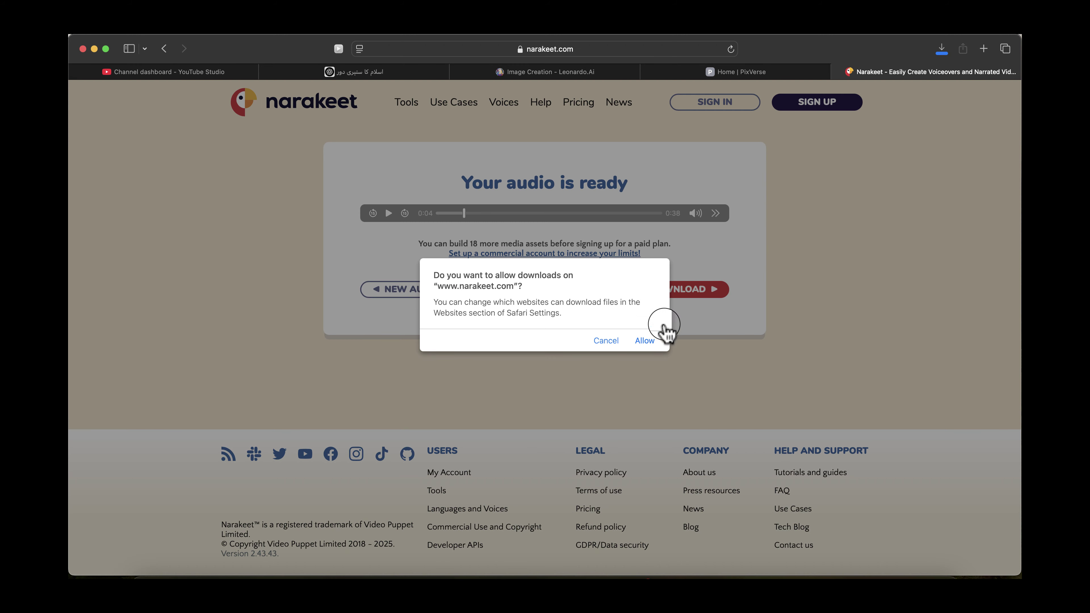
left_click(646, 339)
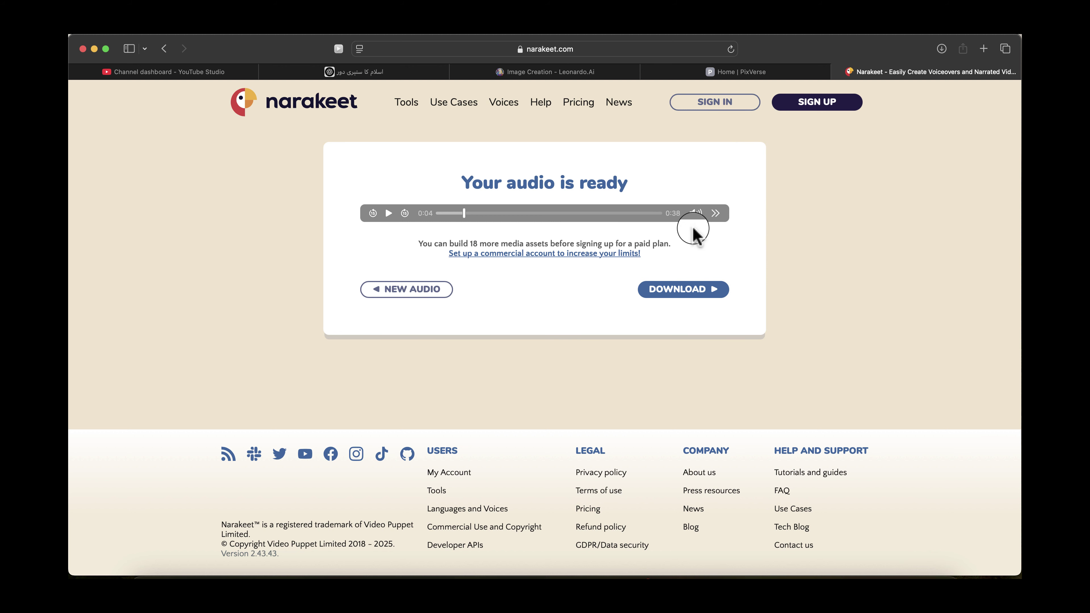
Step: Switch to ChatGPT and send the request for story image prompts, with each image animated for 5 seconds, staying logged out
key("super+2")
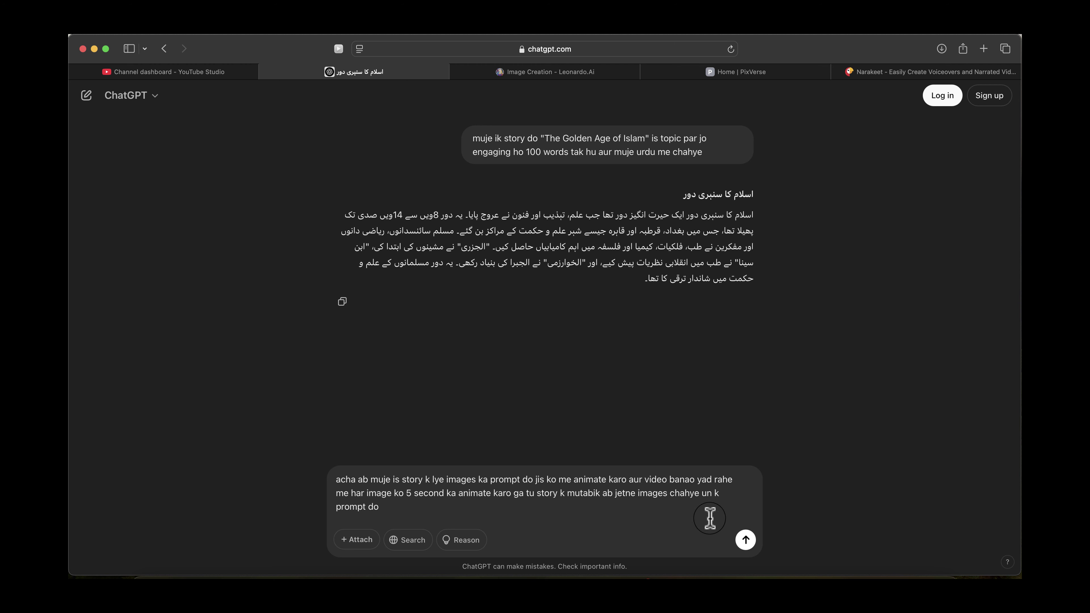
left_click(745, 539)
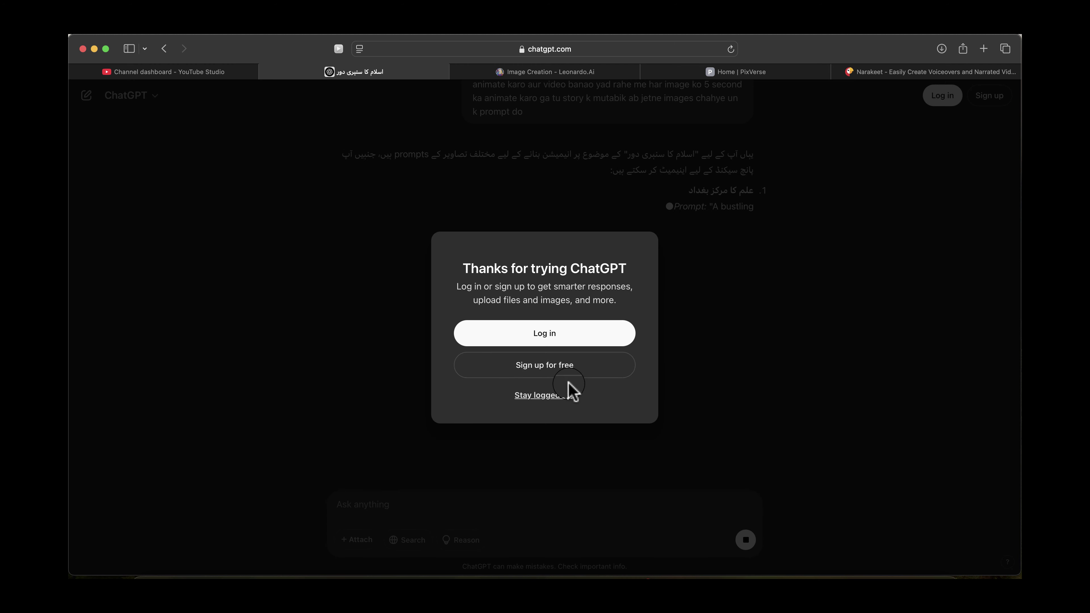
left_click(559, 397)
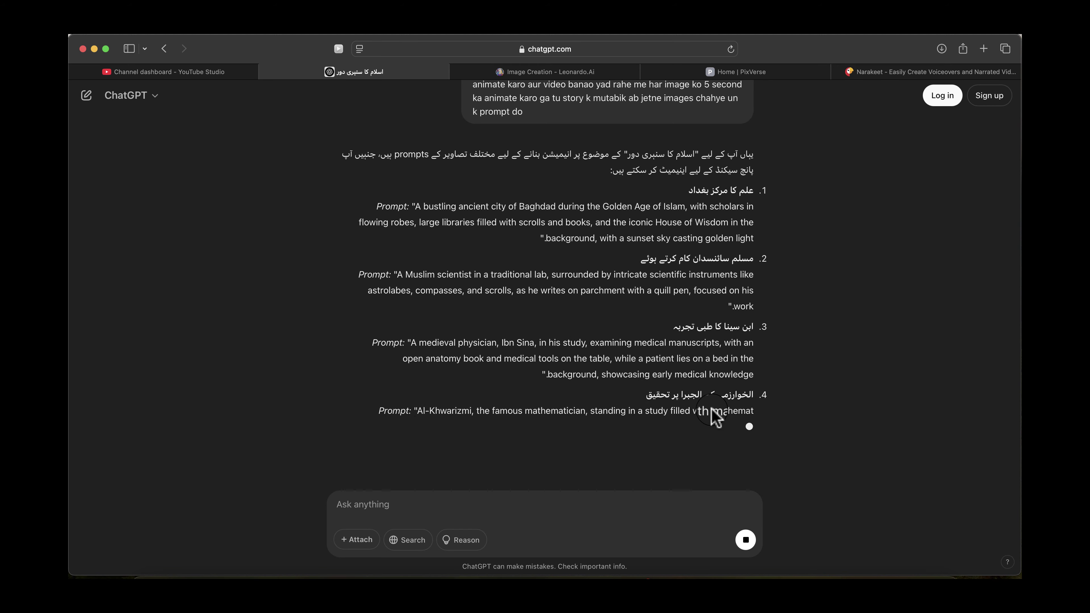
Step: Ask ChatGPT for more elaborate versions with the message "give me detail prompt"
left_click(445, 508)
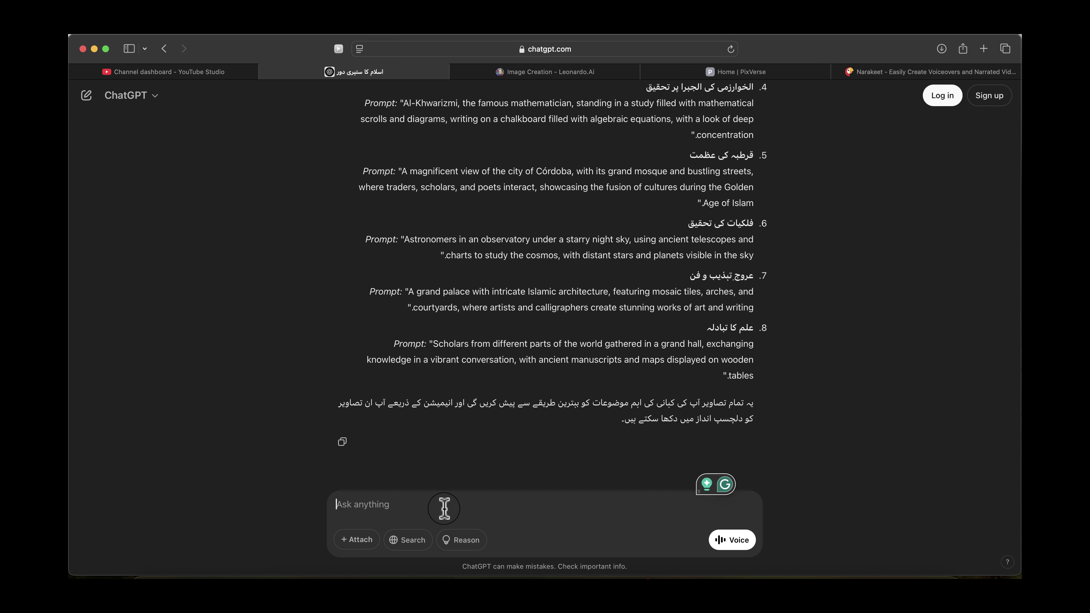
type("give me detail prompt")
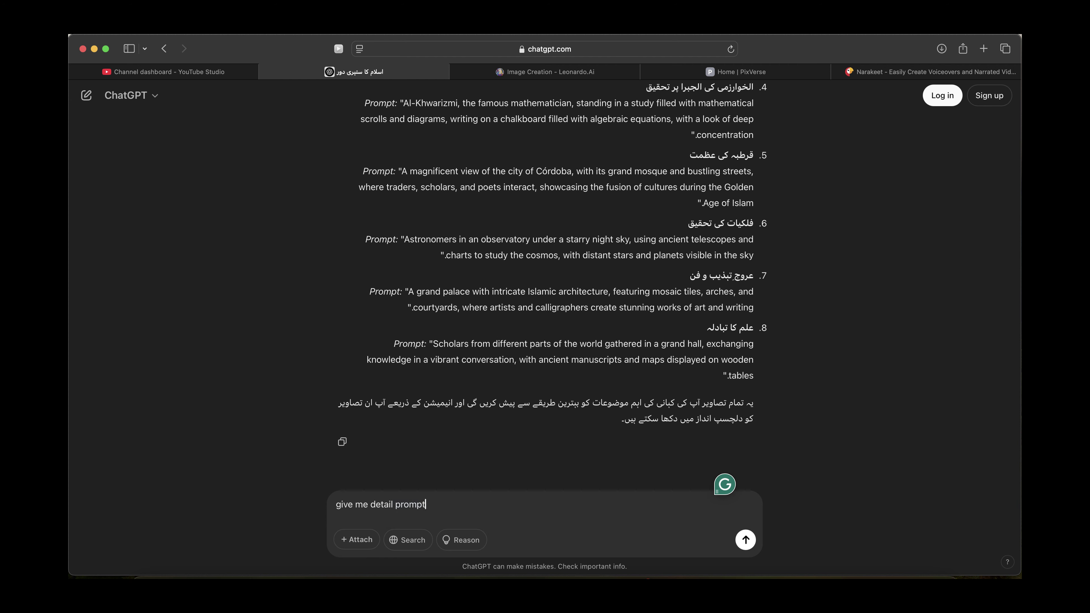
key("Return")
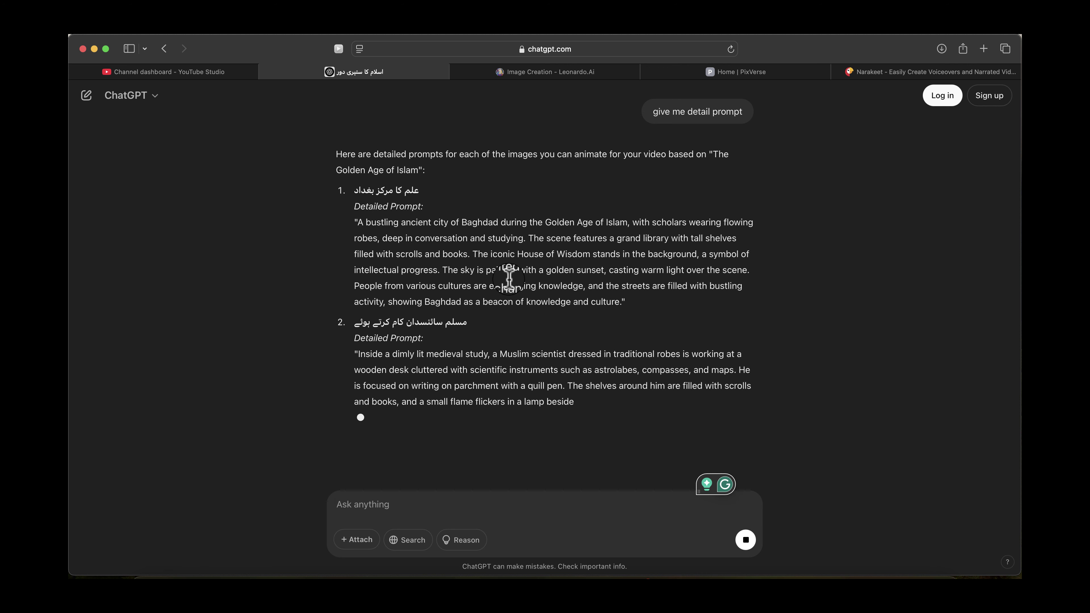
Step: Copy the first detailed prompt, describing the bustling ancient city of Baghdad, without its quotation marks
scroll(620, 347, "up", 1)
left_click_drag(620, 347, 359, 268)
key("super+c")
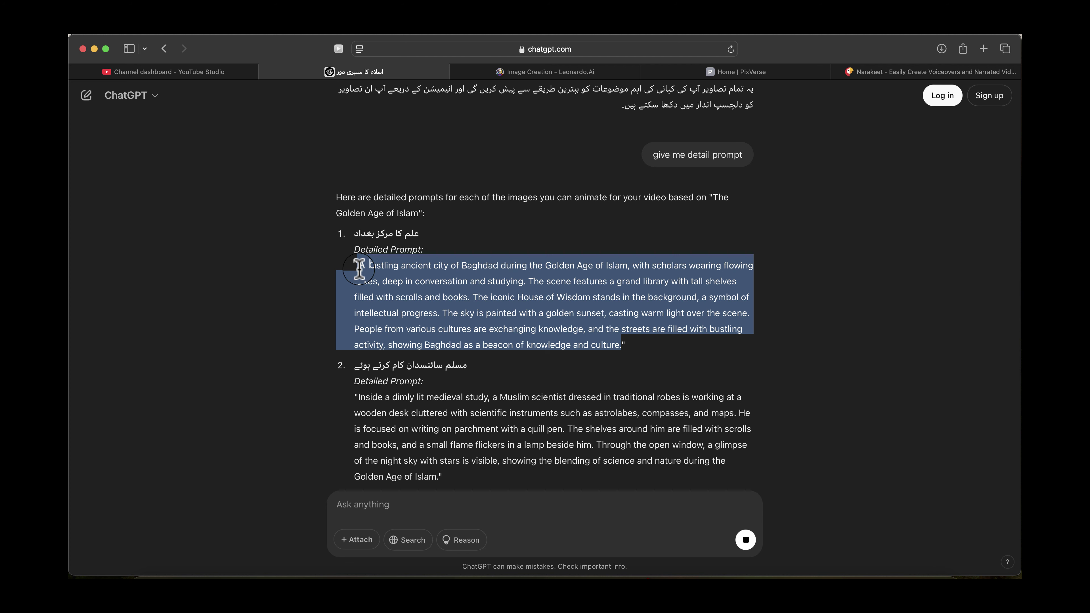
Step: Switch to Leonardo.Ai, keep the Flux Dev model and set the image style to 3D Render
left_click(521, 73)
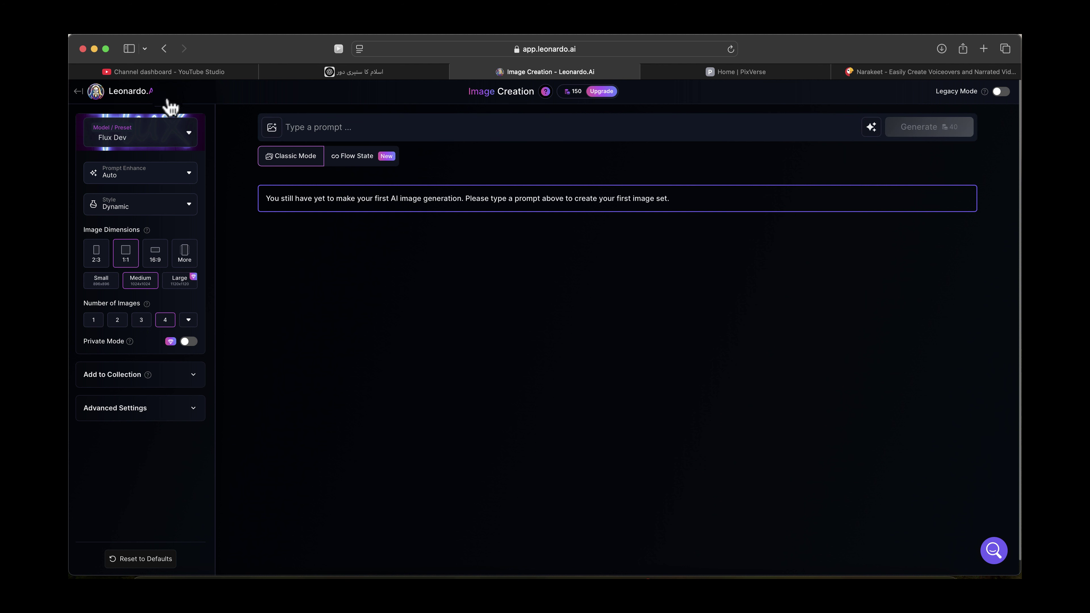
left_click(136, 137)
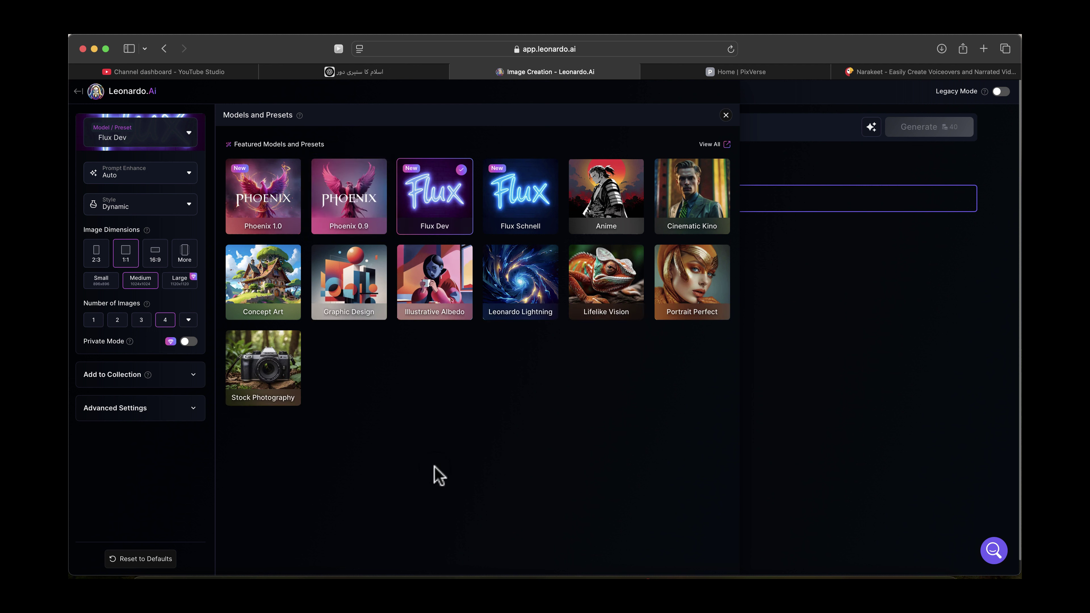
left_click(725, 115)
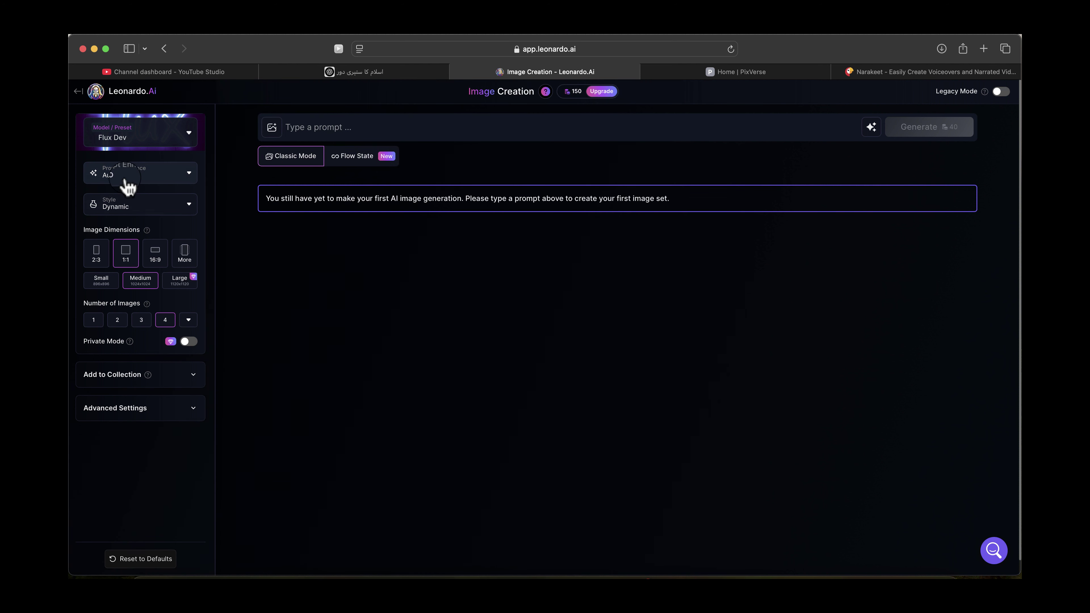
left_click(125, 207)
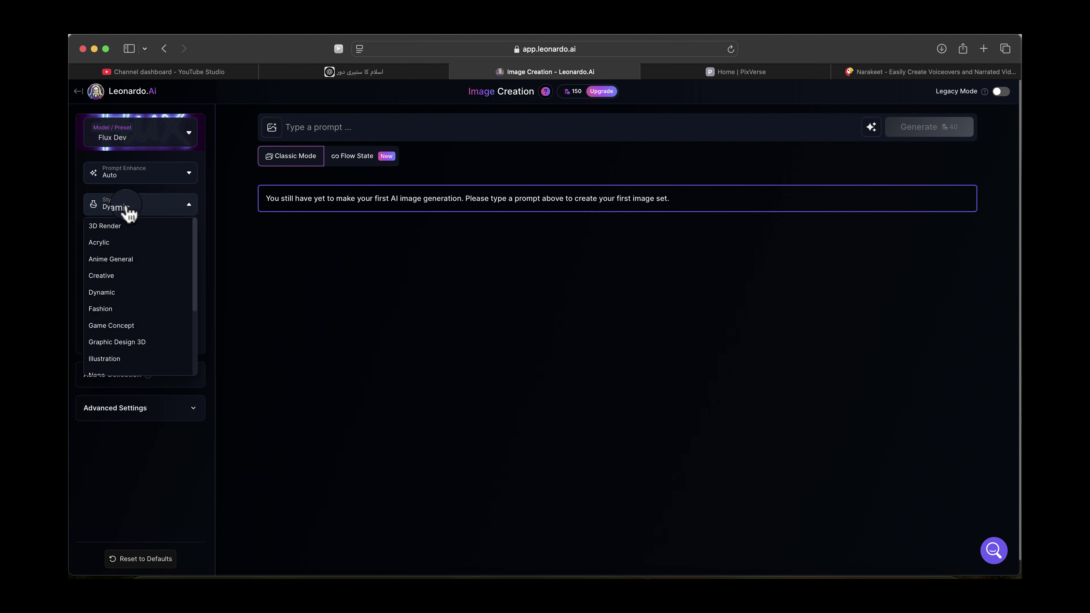
left_click(122, 228)
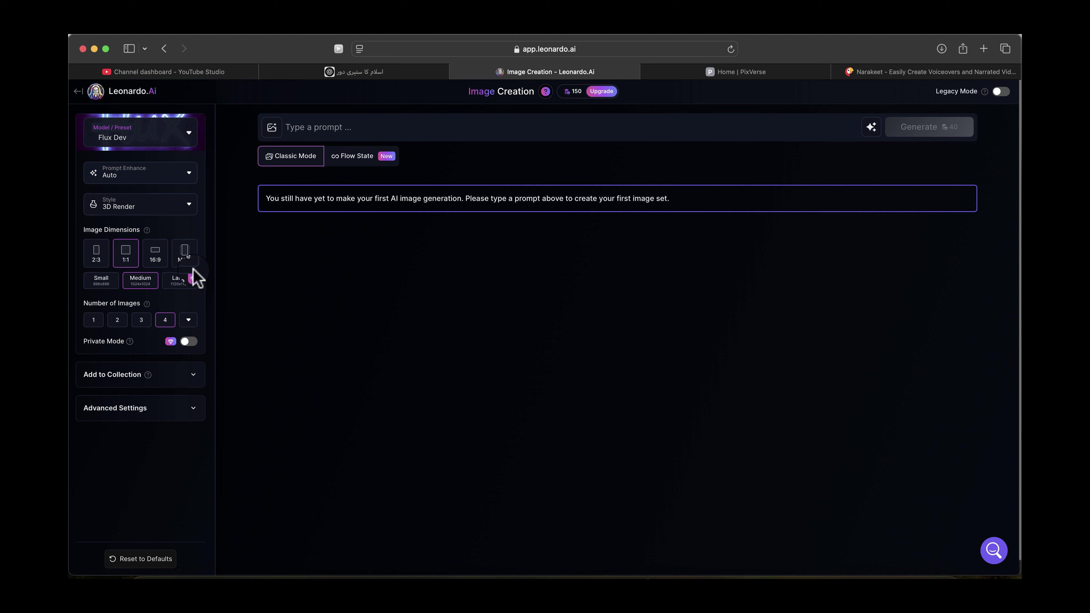
Step: Set the image dimensions to the Mobile (9:16) aspect ratio
left_click(187, 260)
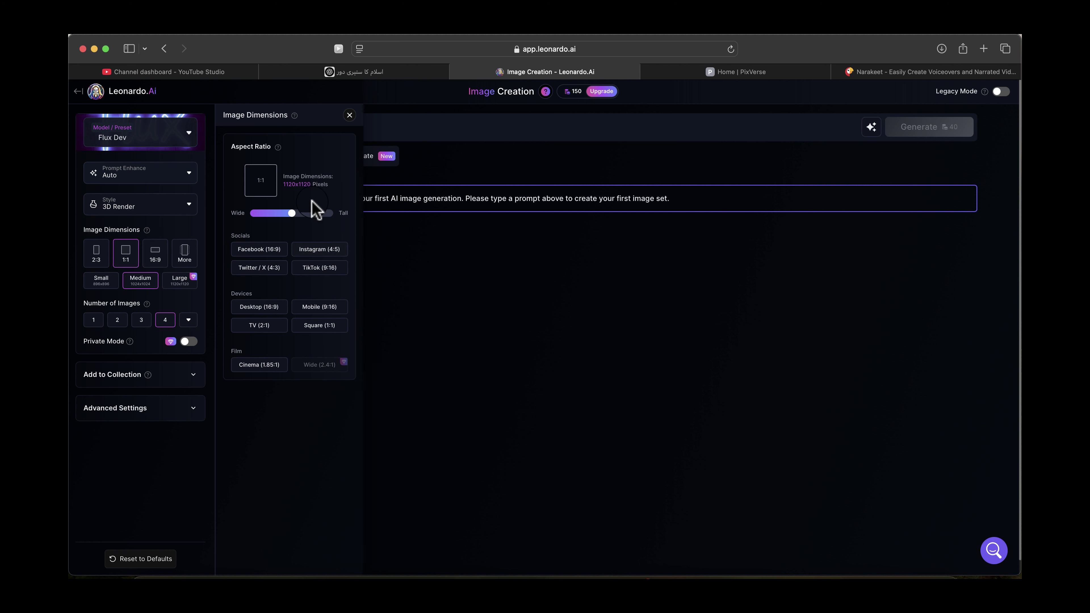
left_click(328, 308)
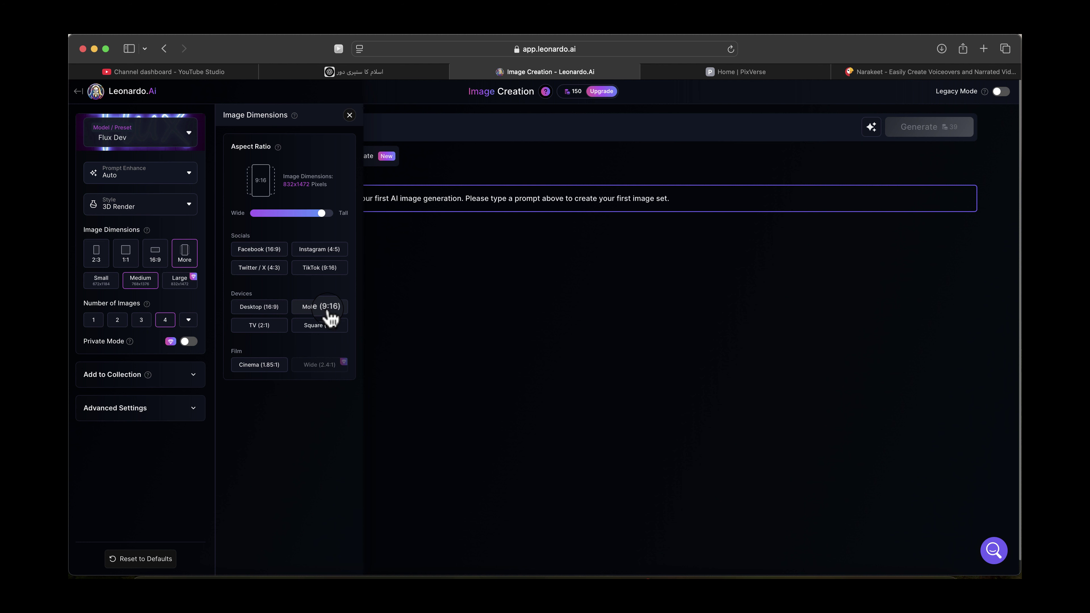
left_click(350, 114)
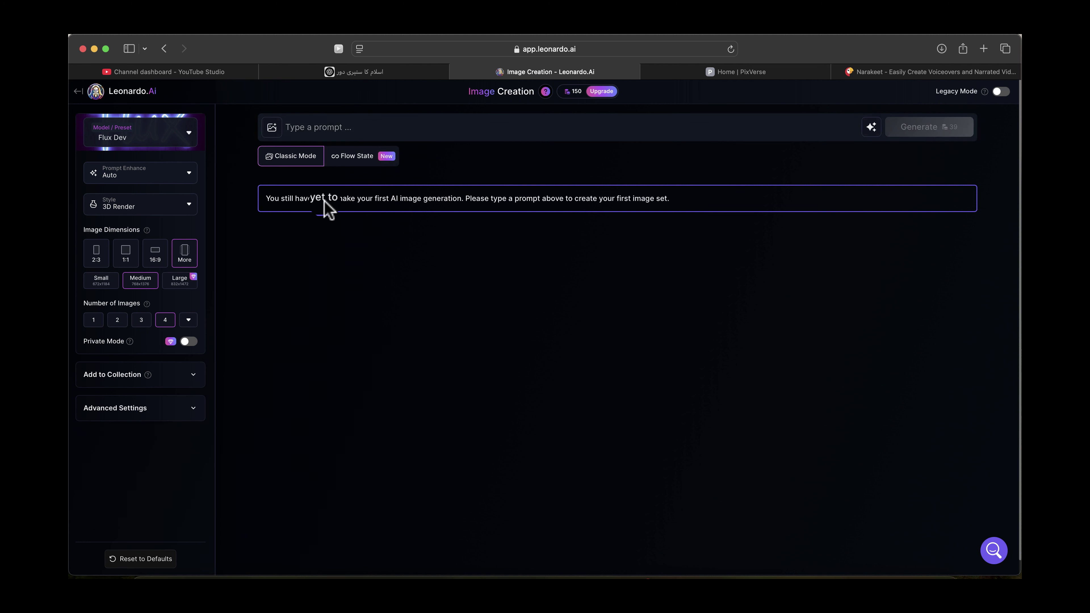
Step: Paste the copied Baghdad prompt and generate four images from it
left_click(362, 127)
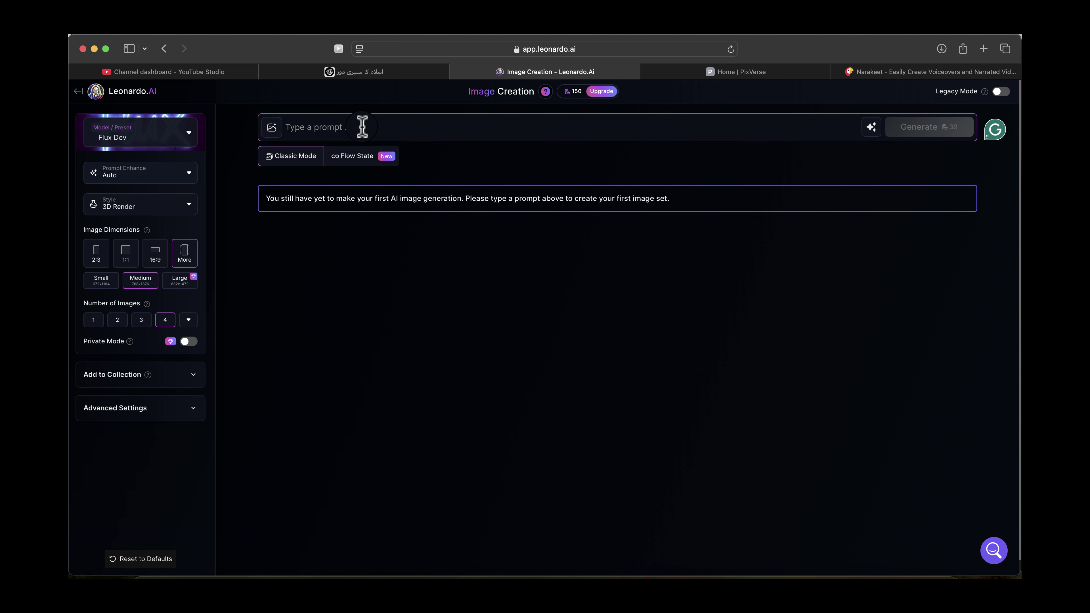
key("super+v")
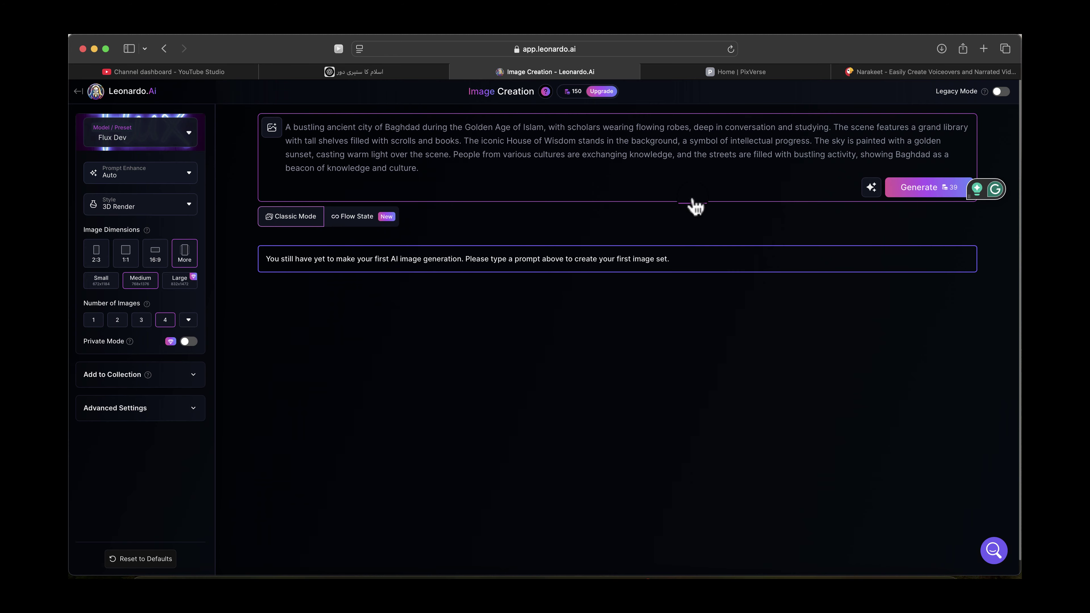
left_click(940, 189)
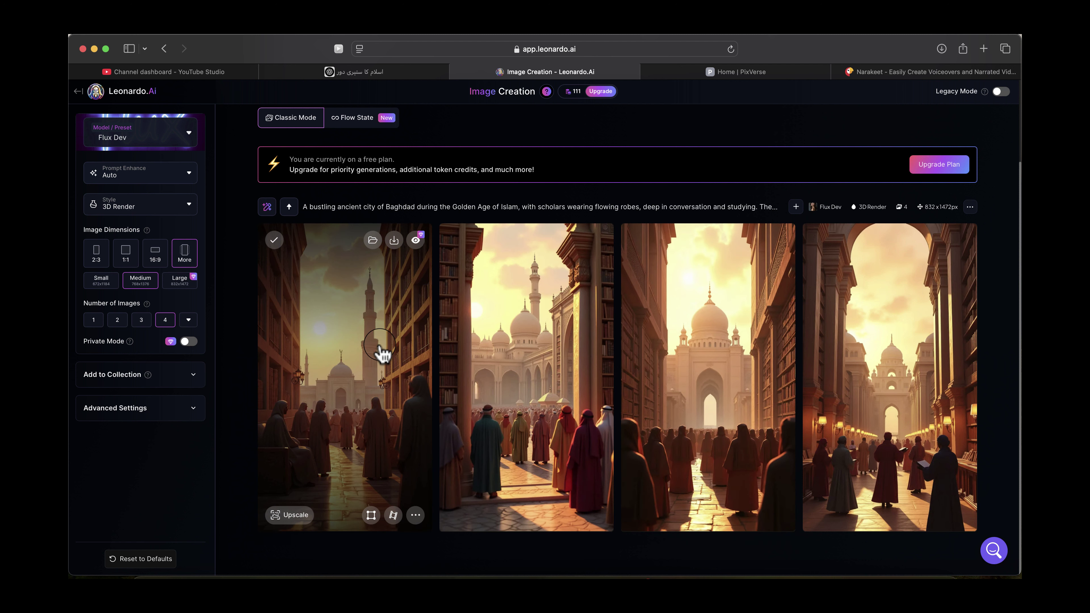
Step: Open the first generated Baghdad image and download it, allowing downloads from app.leonardo.ai
left_click(383, 354)
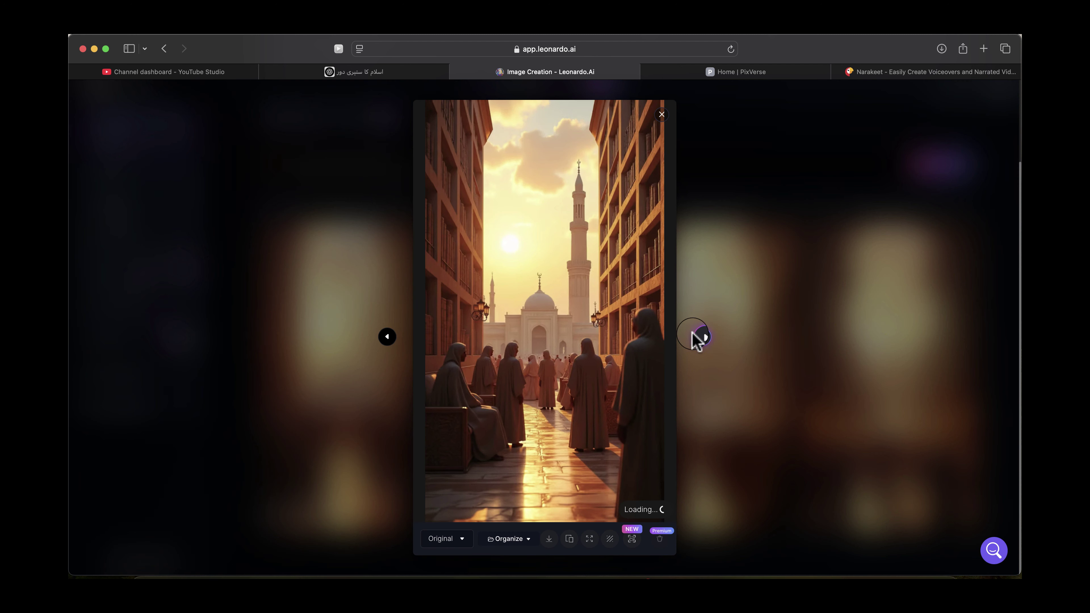
left_click(549, 540)
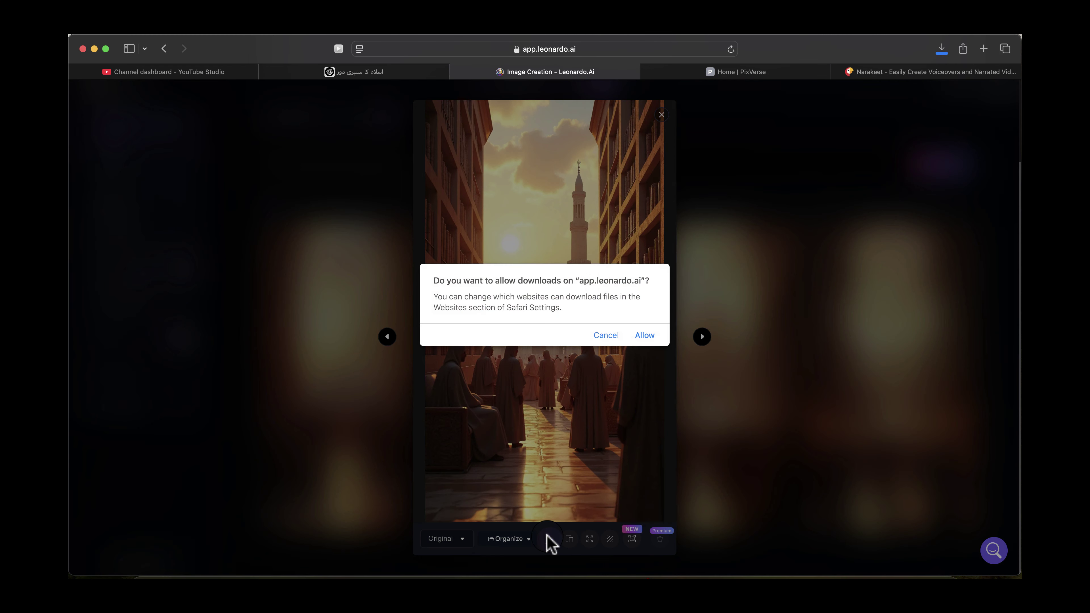
left_click(644, 336)
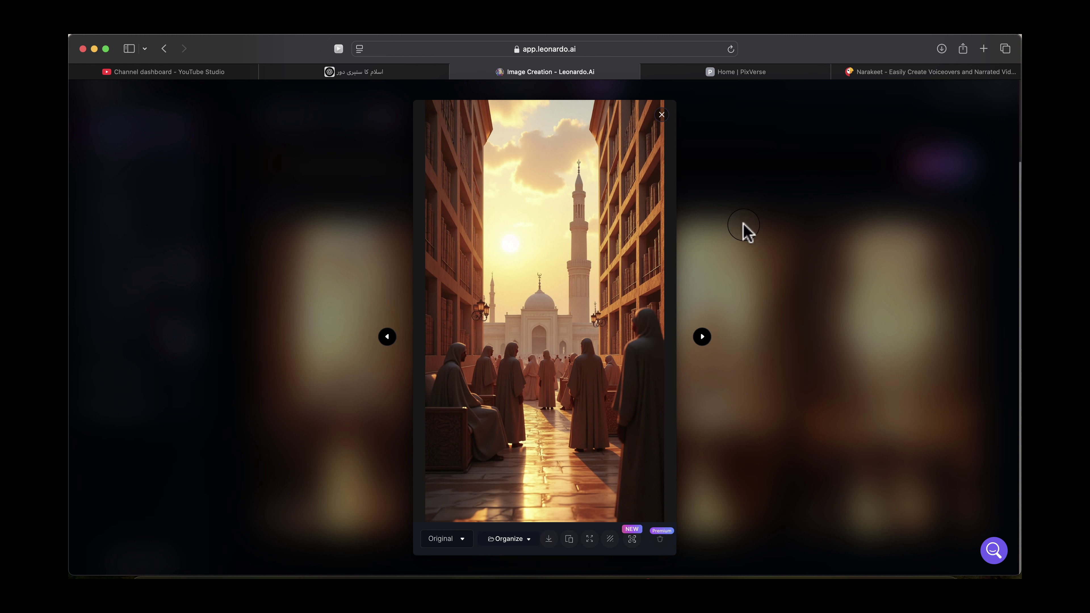
left_click(593, 32)
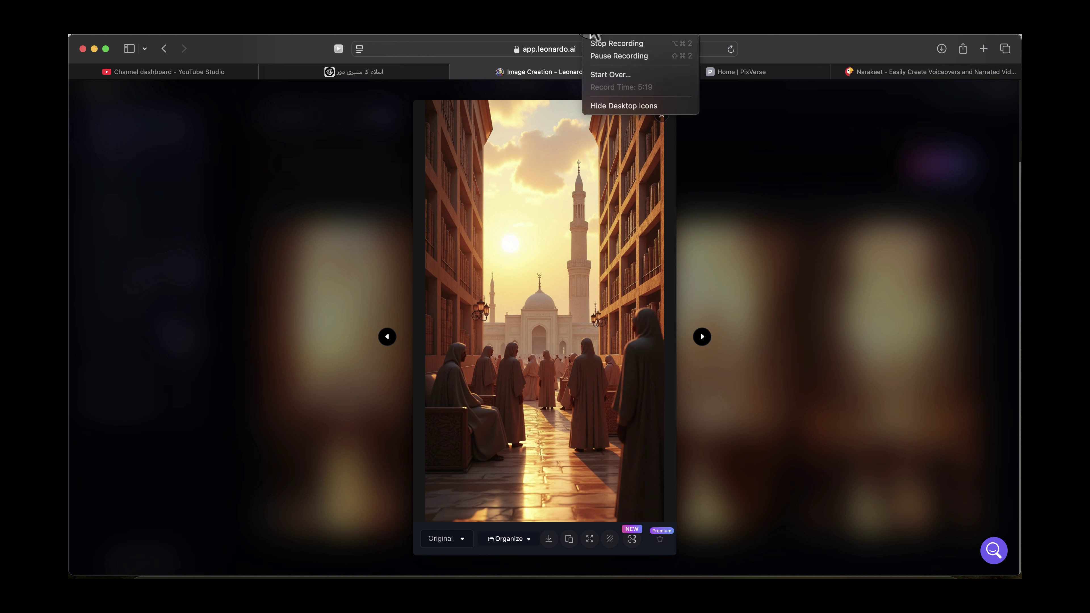
left_click(601, 55)
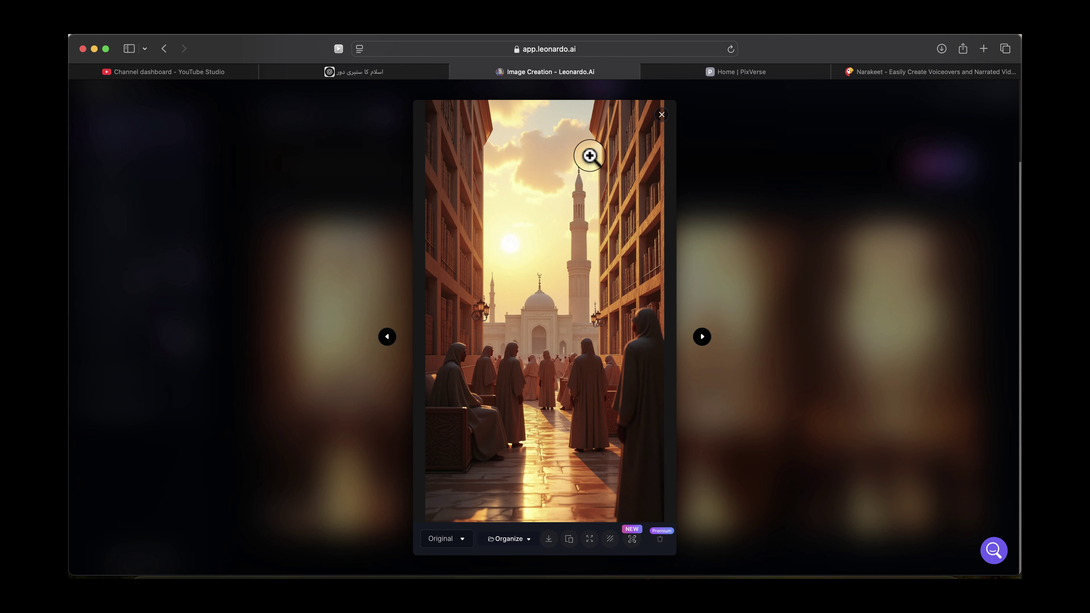
Step: Switch to ChatGPT and copy the second detailed prompt, about the Muslim scientist in a dimly lit medieval study
left_click(381, 73)
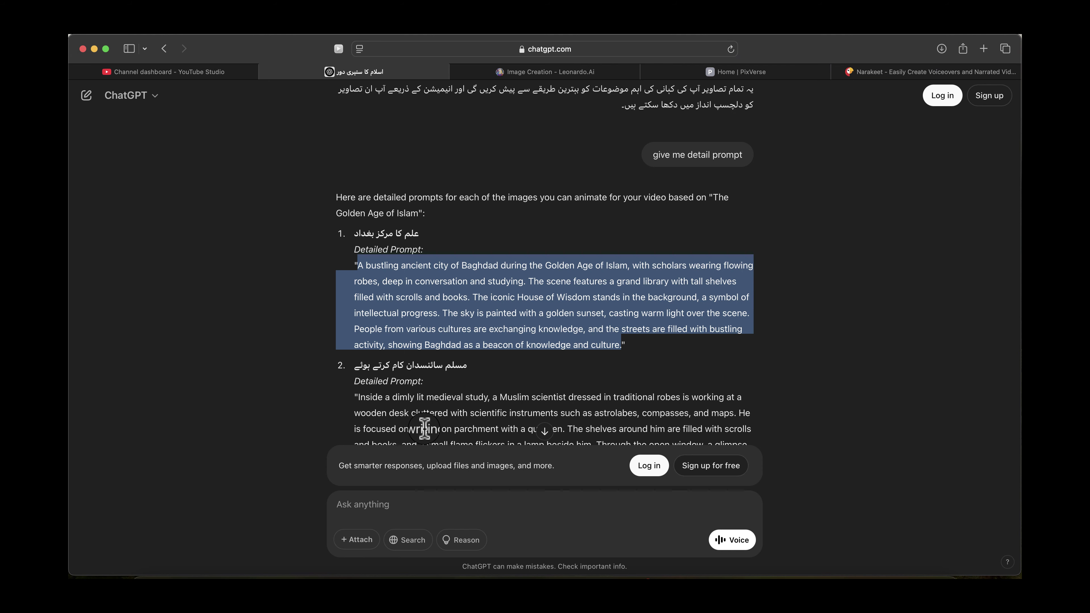
scroll(426, 431, "down", 3)
left_click_drag(436, 385, 360, 306)
key("super+c")
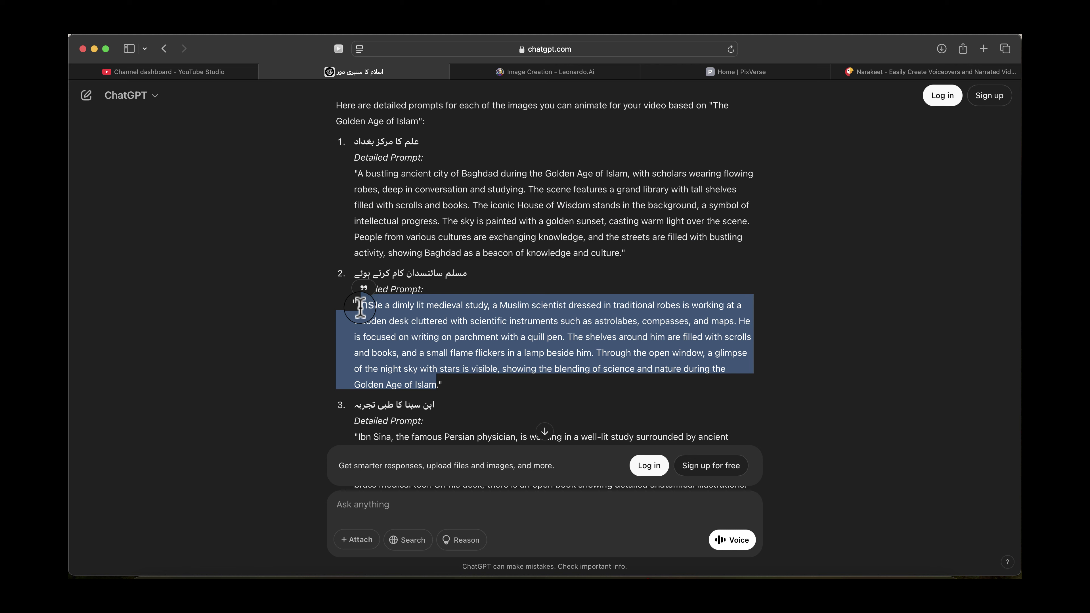
Step: Switch to Leonardo.Ai and replace the Baghdad prompt with the copied one about the Muslim scientist in a medieval study
left_click(524, 76)
left_click(794, 134)
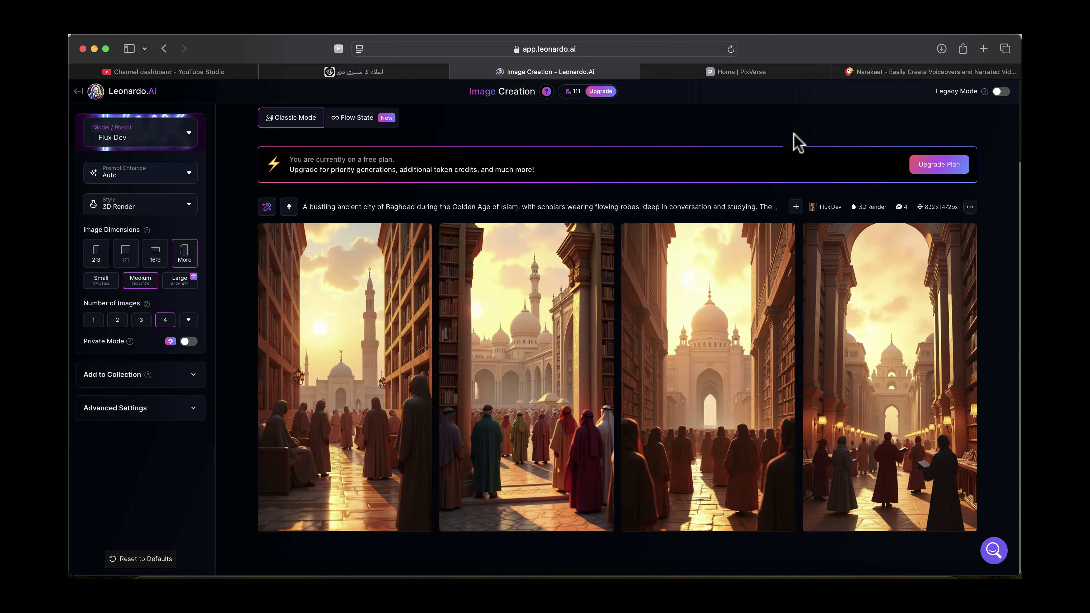
scroll(544, 184, "up", 3)
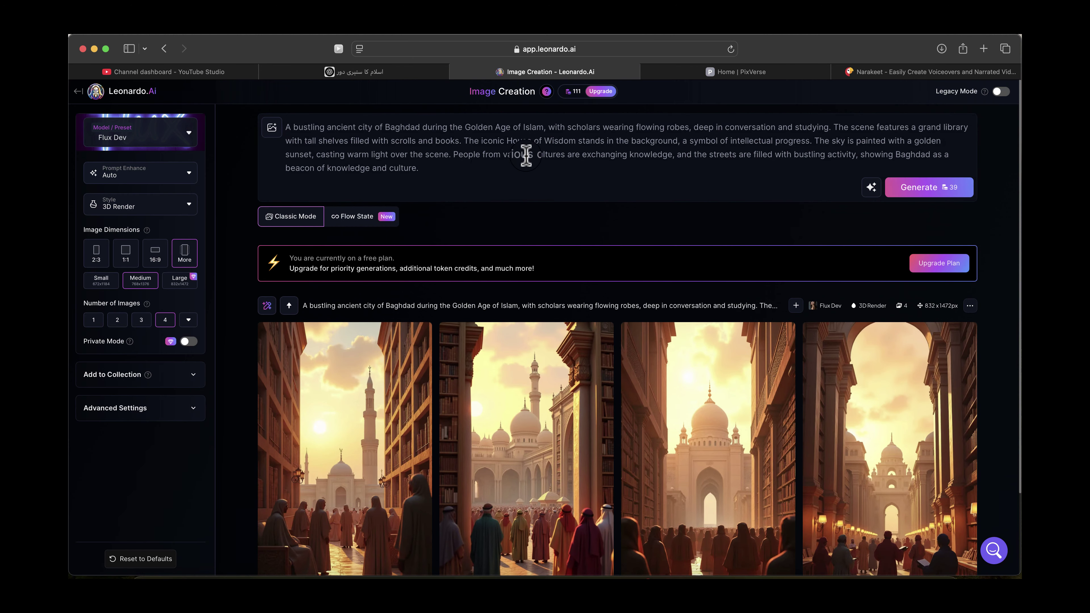
left_click_drag(477, 168, 285, 116)
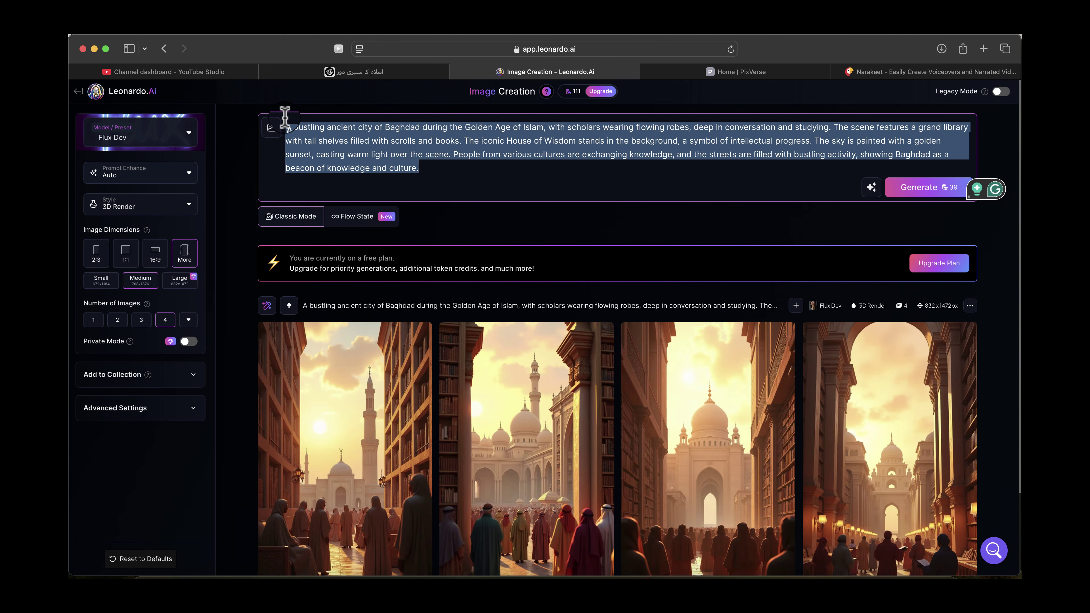
key("super+v")
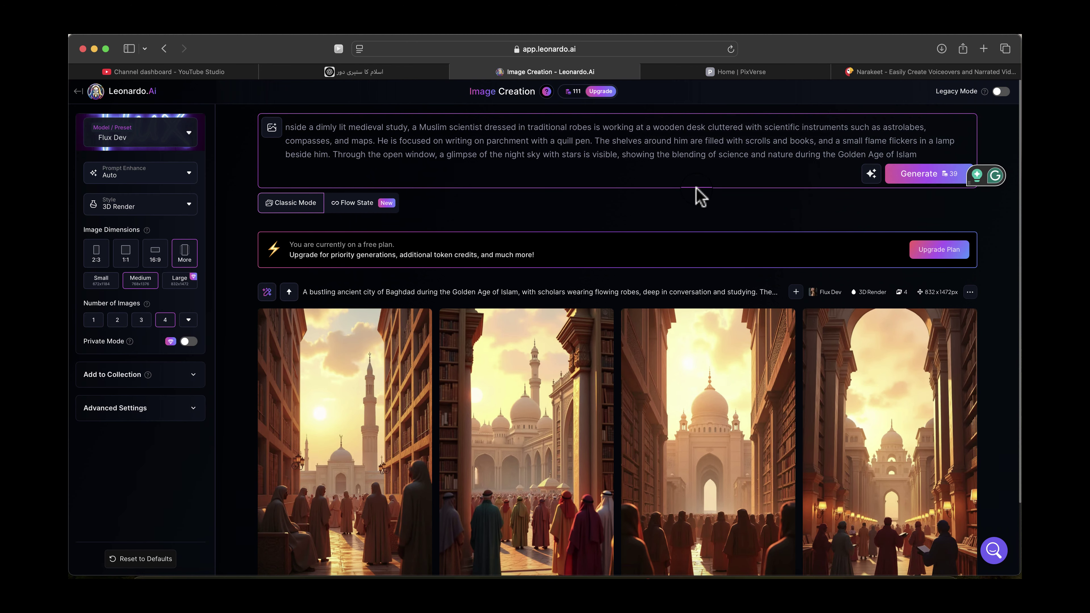
left_click(591, 32)
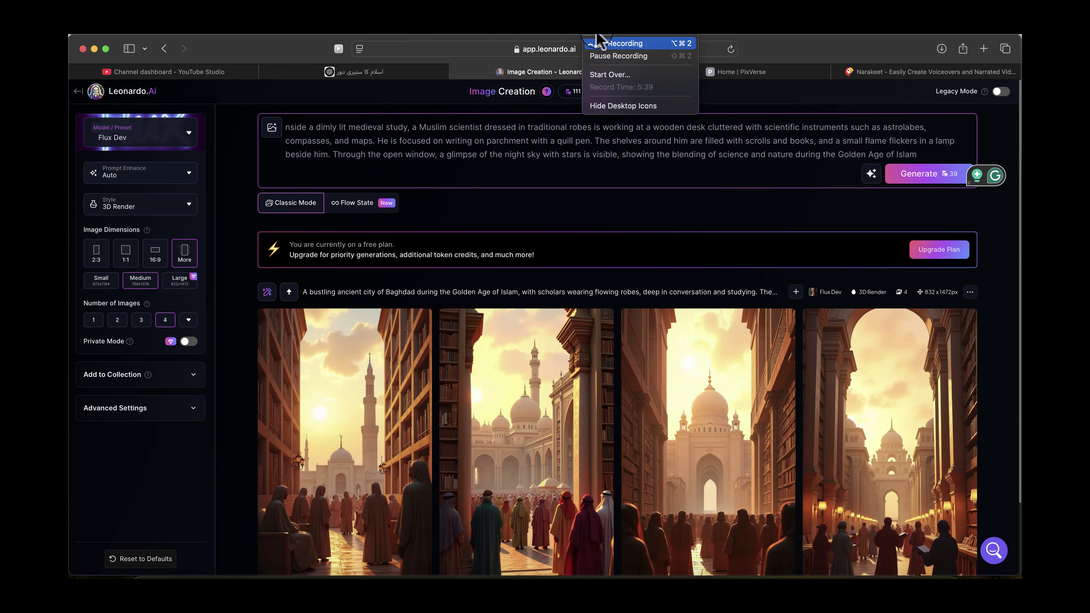
left_click(618, 56)
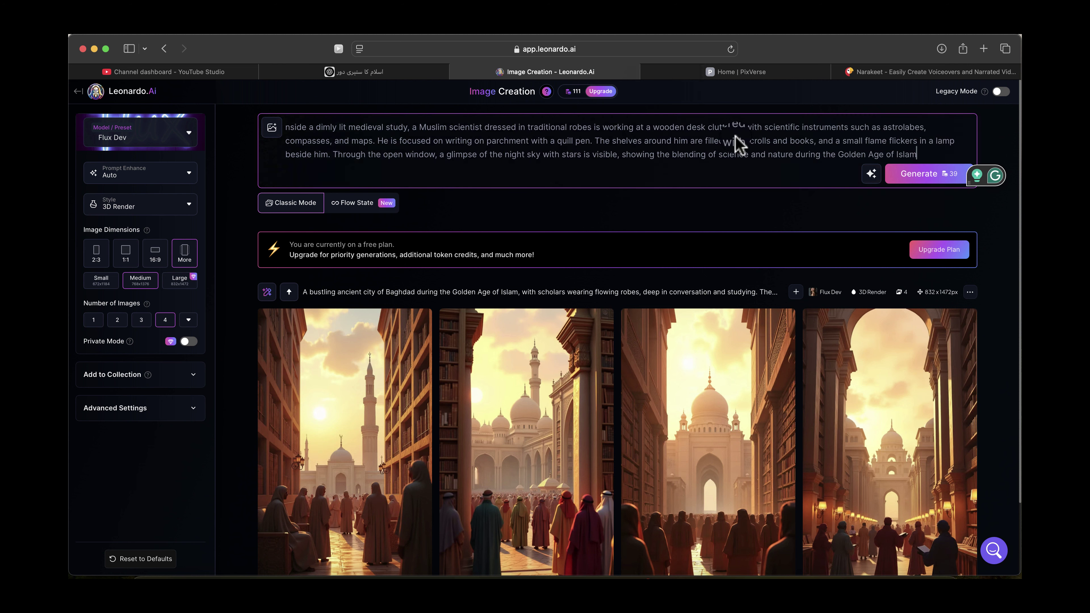
Step: Switch to PixVerse, open the video creation page and upload 3.jpeg from the images folder as the source image
left_click(747, 72)
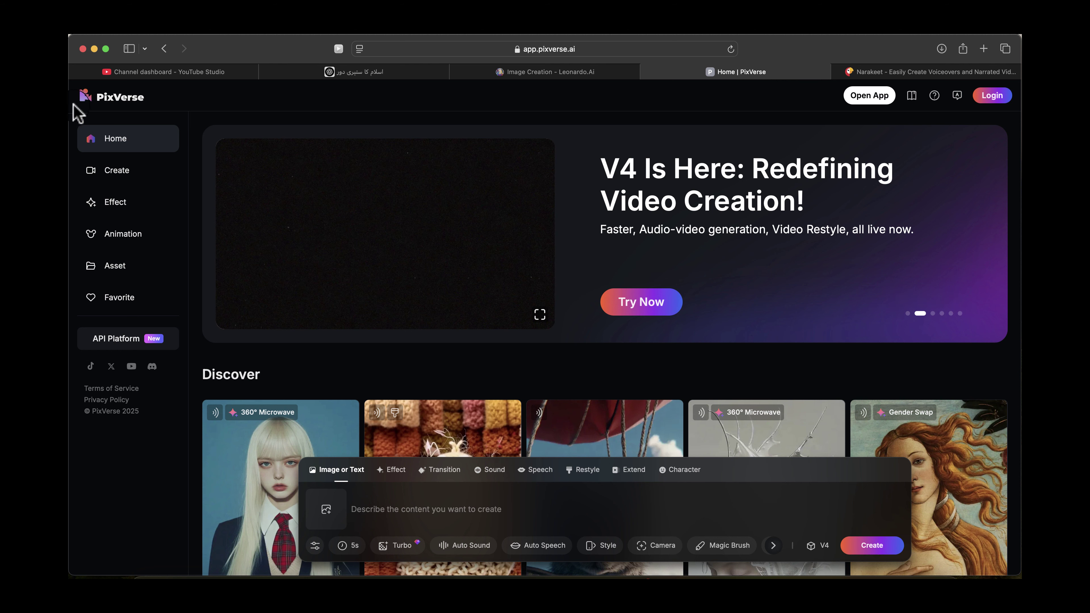
left_click(129, 172)
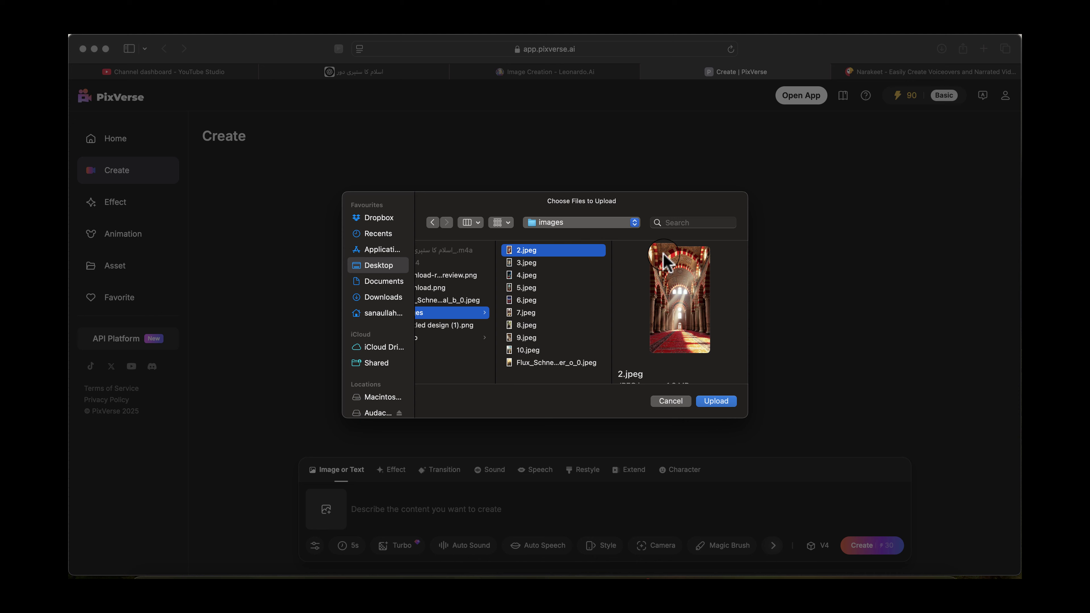
left_click(541, 264)
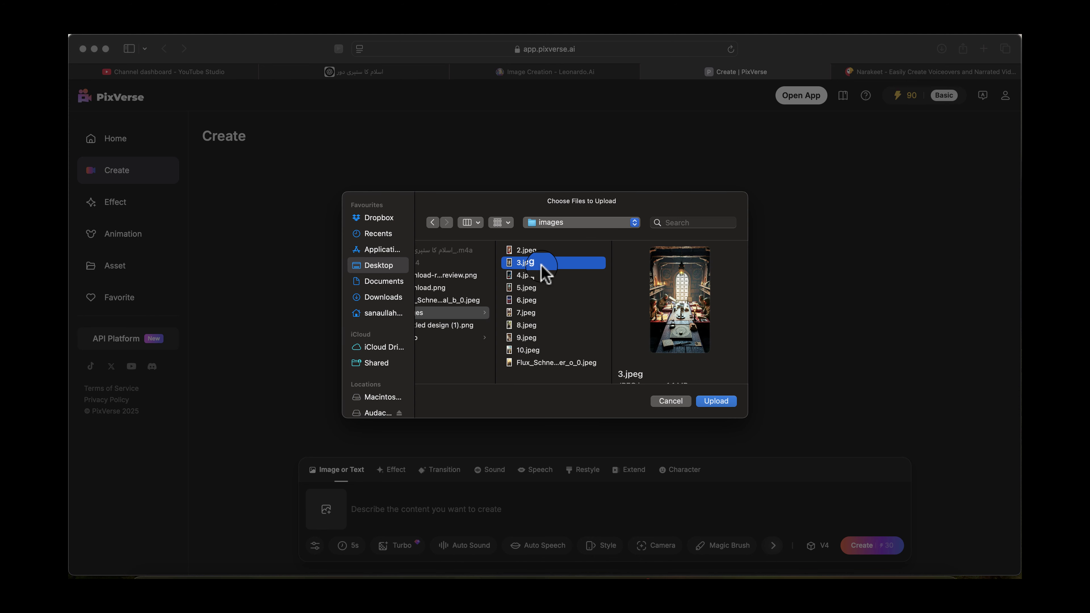
left_click(681, 366)
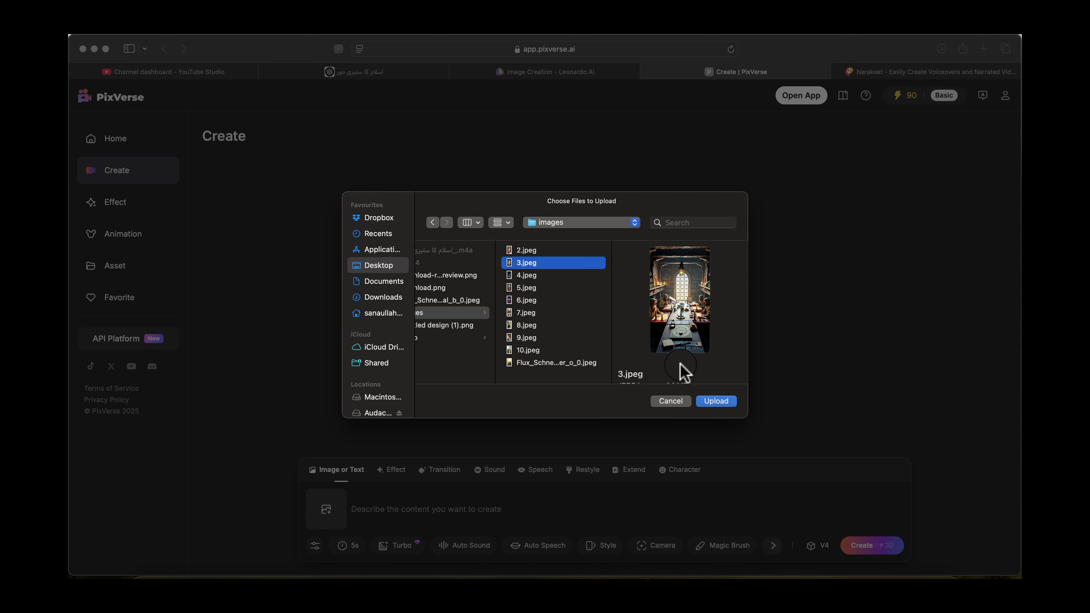
left_click(714, 401)
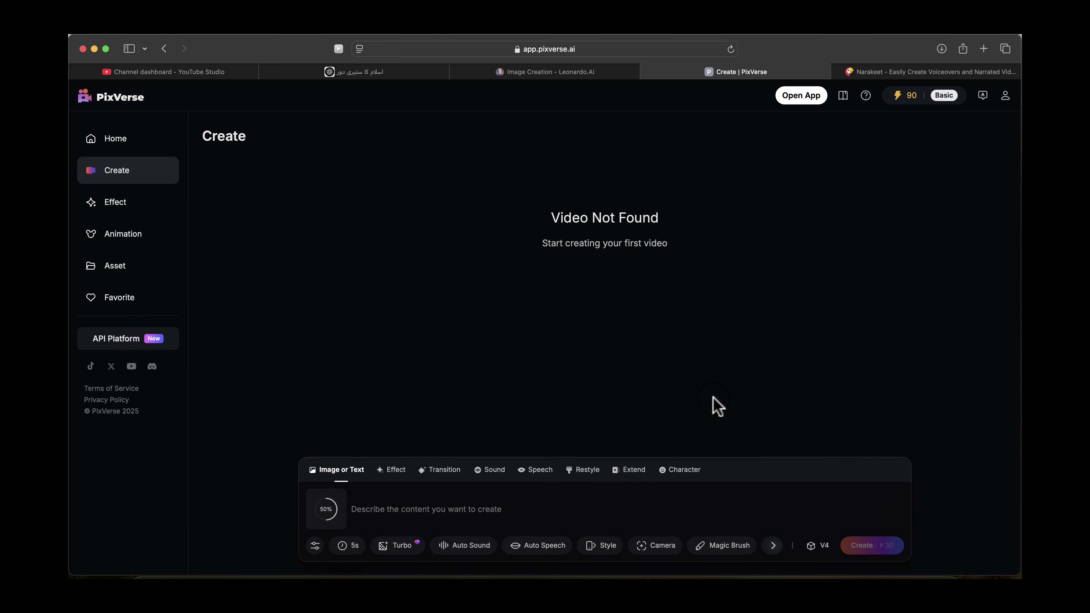
left_click(537, 326)
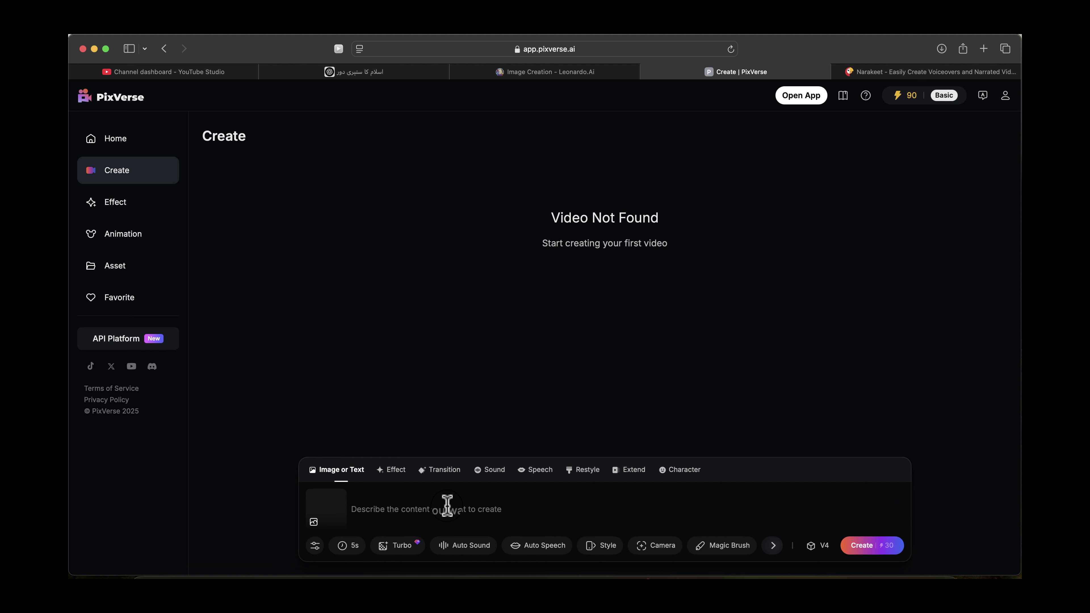
Step: Switch to ChatGPT and send the request "give me descripttion for animation"
left_click(384, 75)
scroll(476, 317, "down", 10)
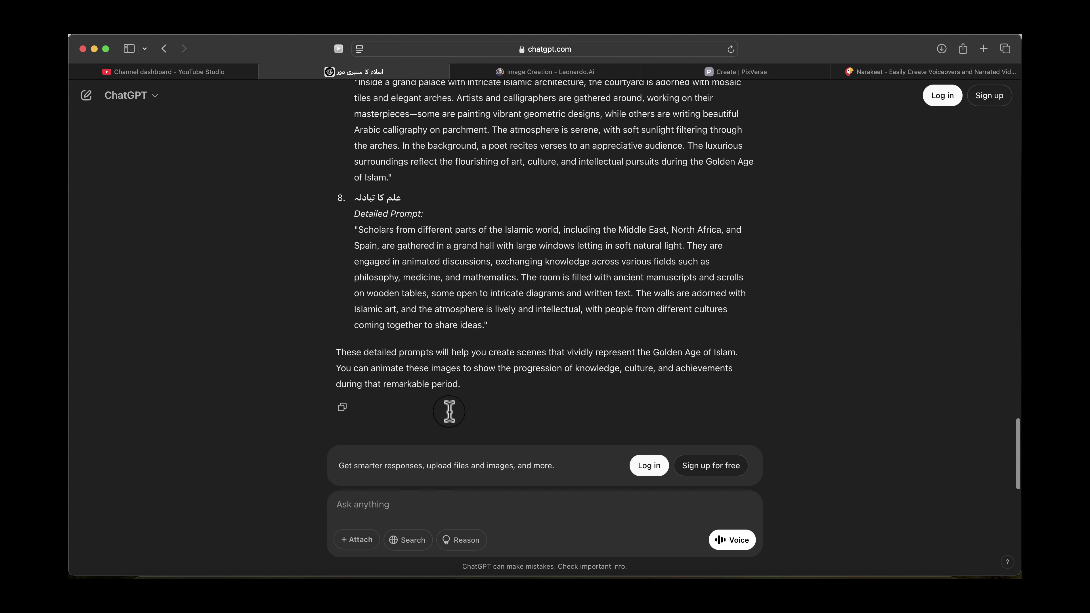
left_click(418, 505)
type("give me descripti")
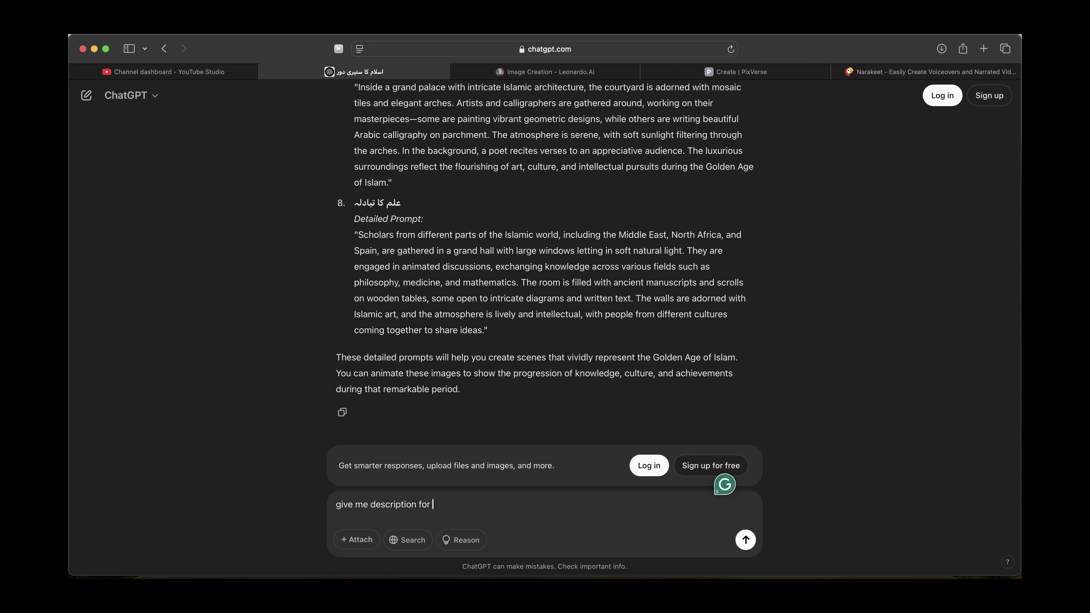
type("on")
key("Return")
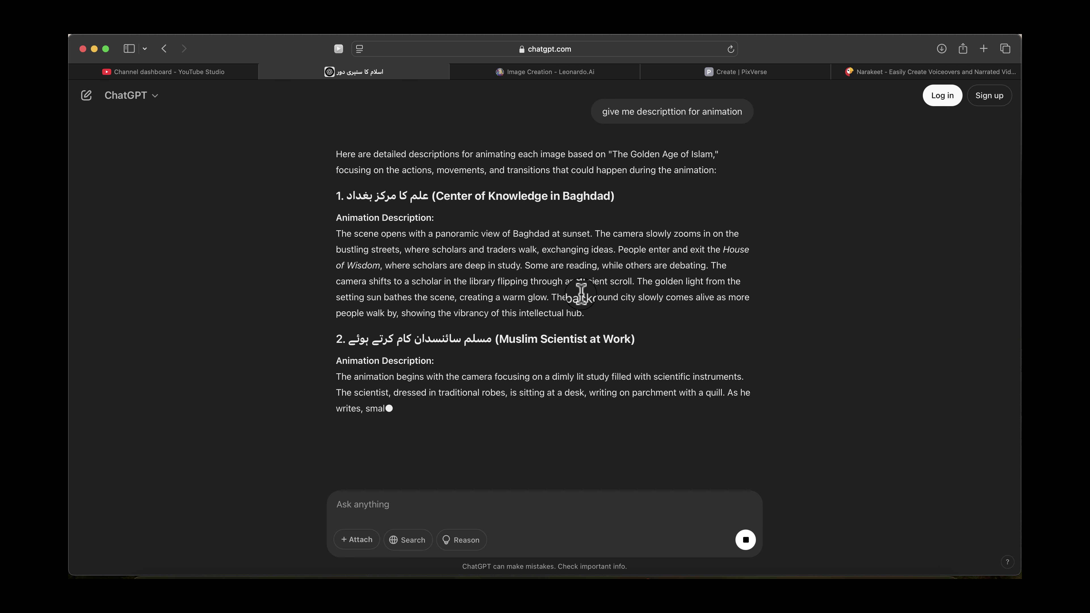
Step: Copy ChatGPT's first animation description, about Baghdad, into the PixVerse prompt and create a 5s video from the uploaded image
left_click_drag(582, 313, 341, 235)
key("cmd+c")
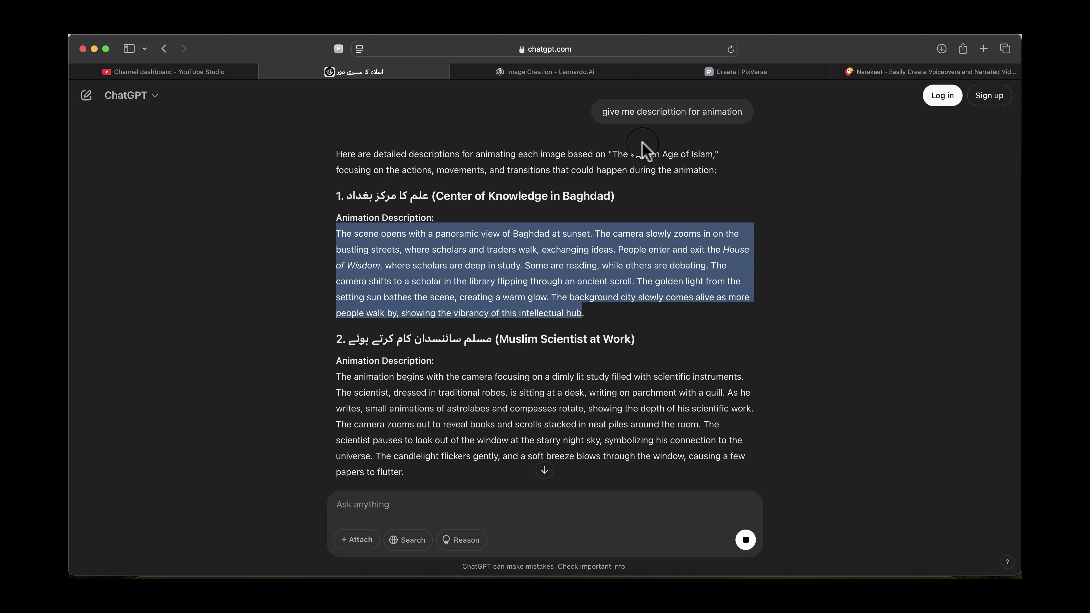
left_click(578, 73)
left_click(524, 442)
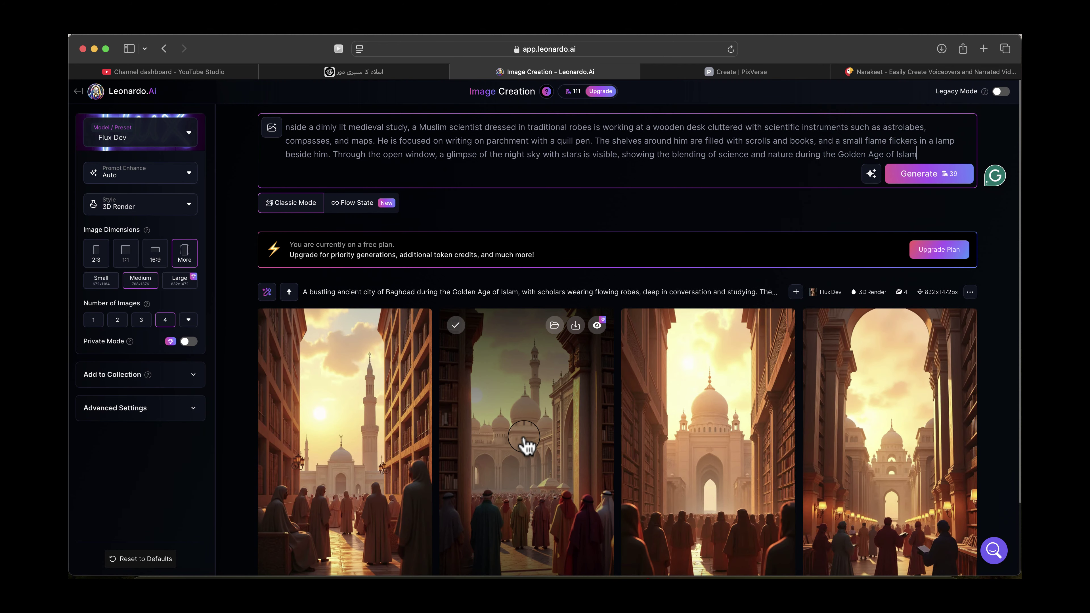
left_click(740, 77)
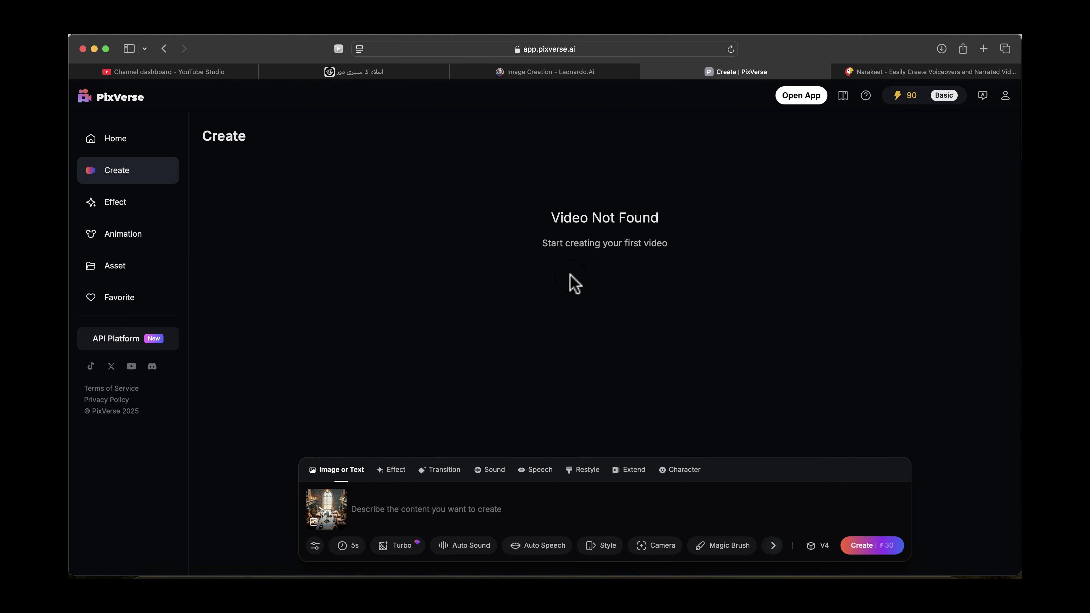
left_click(414, 509)
key("cmd+v")
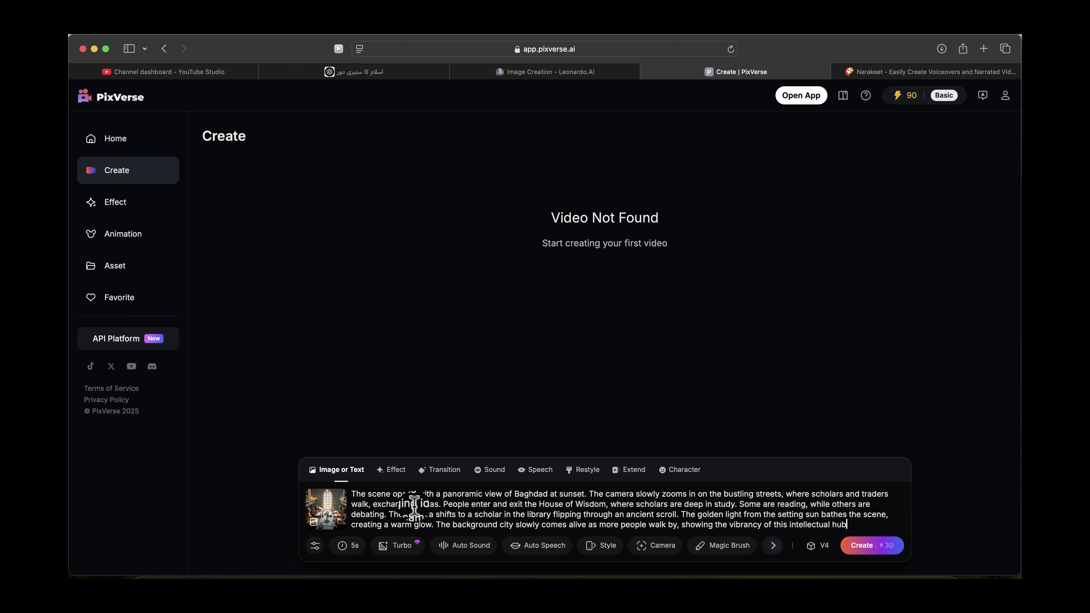
left_click(865, 546)
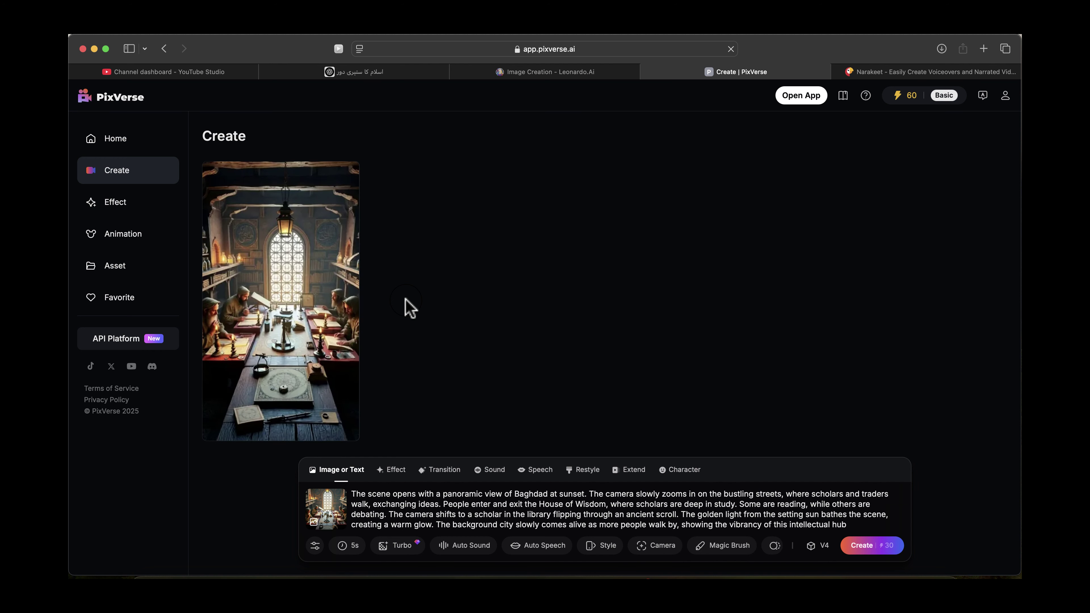
Step: Download the generated study-room video, allowing downloads from app.pixverse.ai
mouse_move(303, 307)
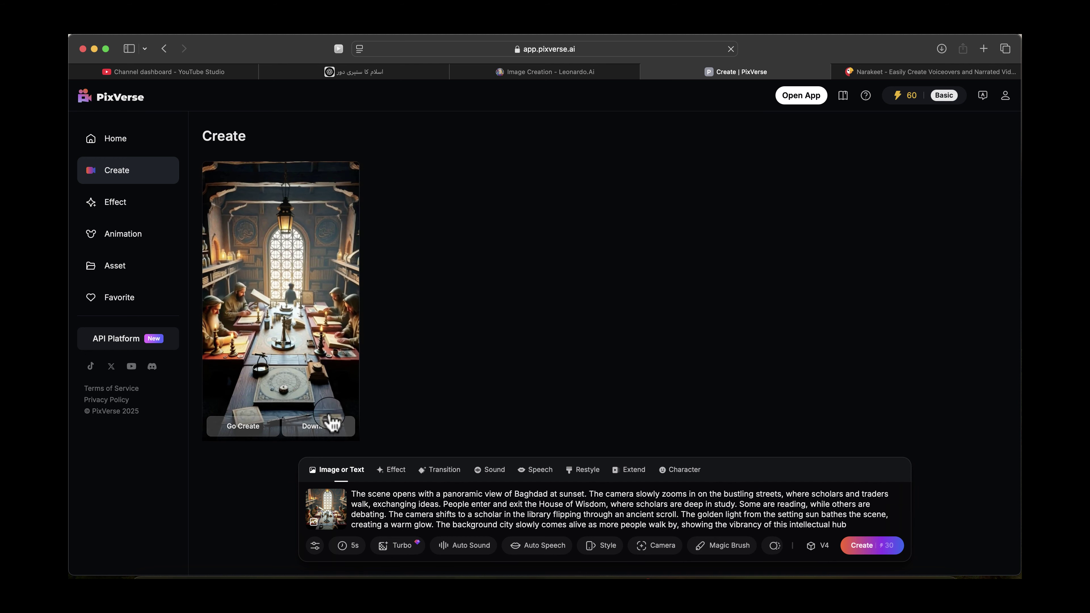
left_click(331, 426)
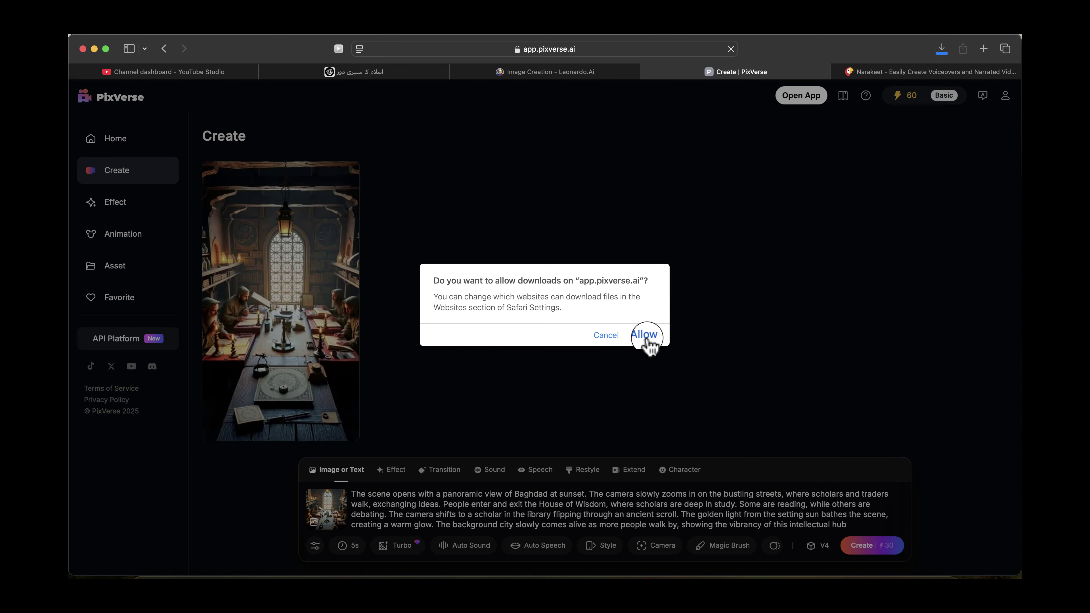
left_click(646, 335)
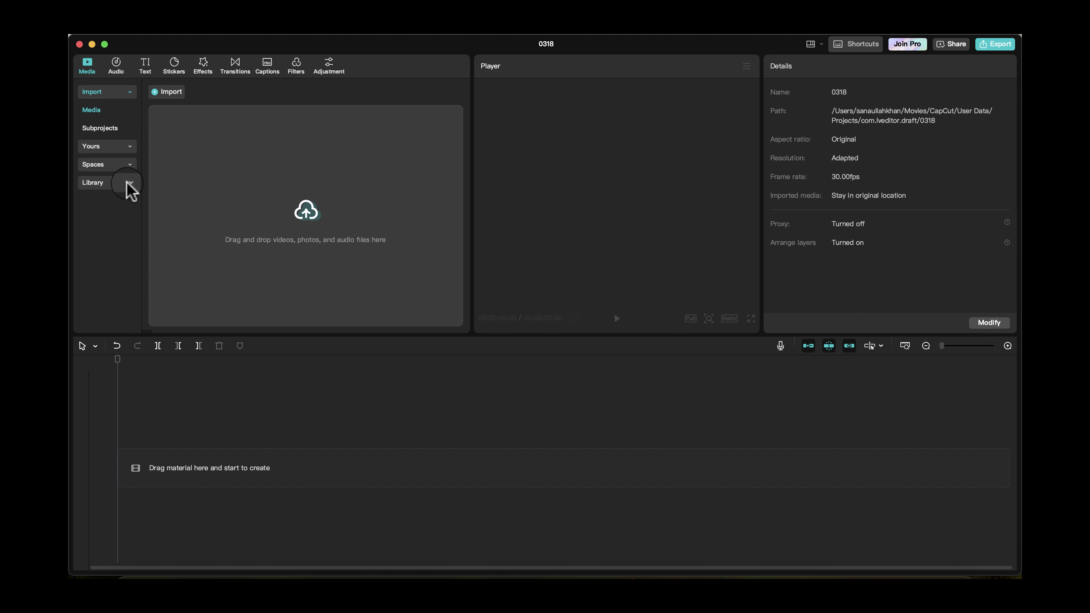
Step: In CapCut project 0318, import the History Channel folder and place its Urdu m4a voiceover at the start of the timeline
left_click(176, 95)
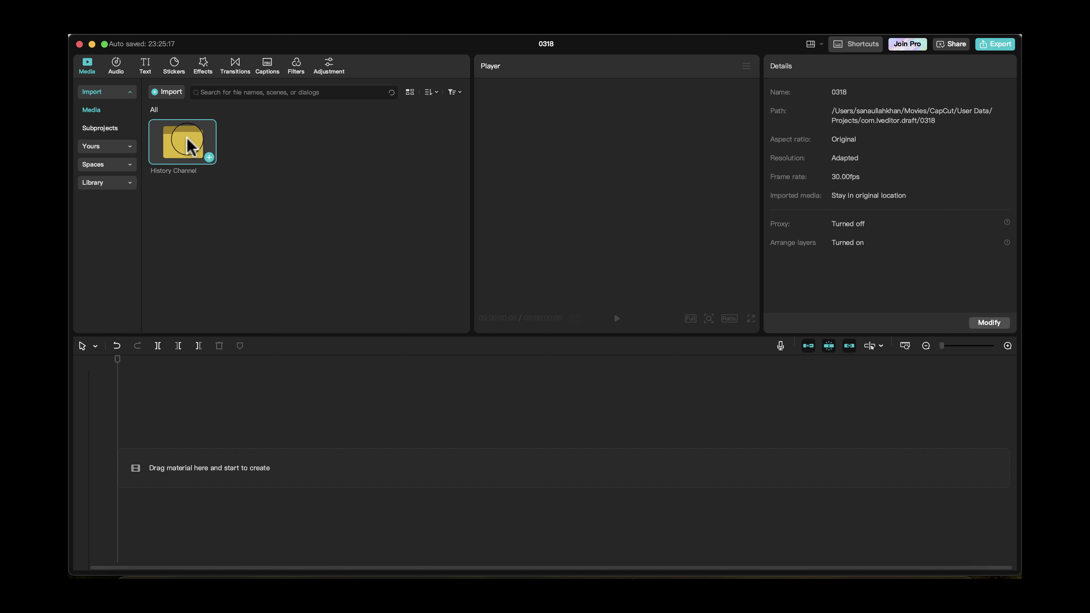
double_click(188, 139)
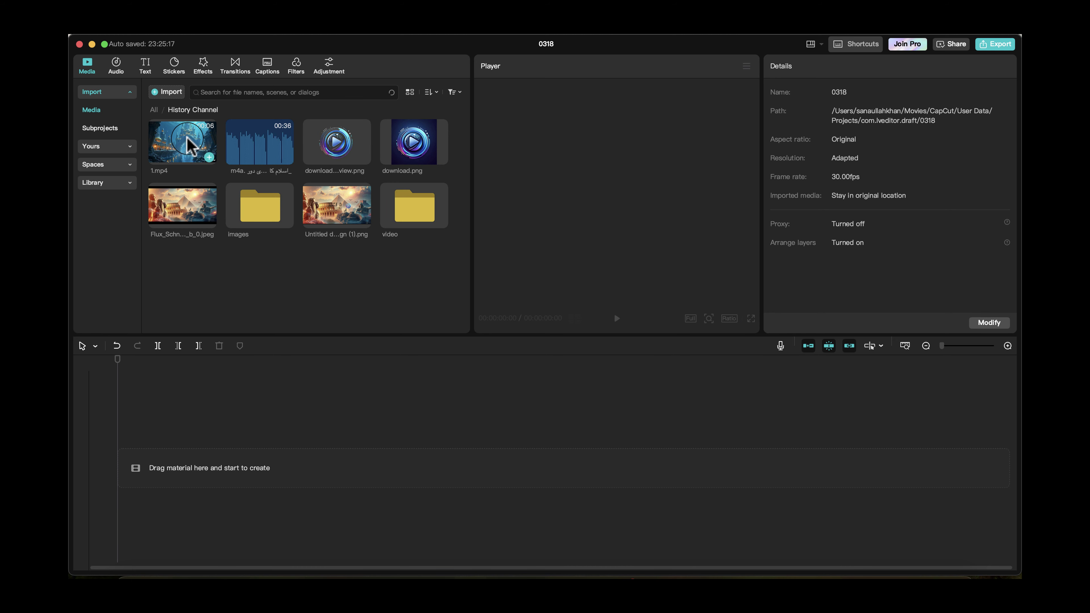
left_click_drag(261, 151, 141, 506)
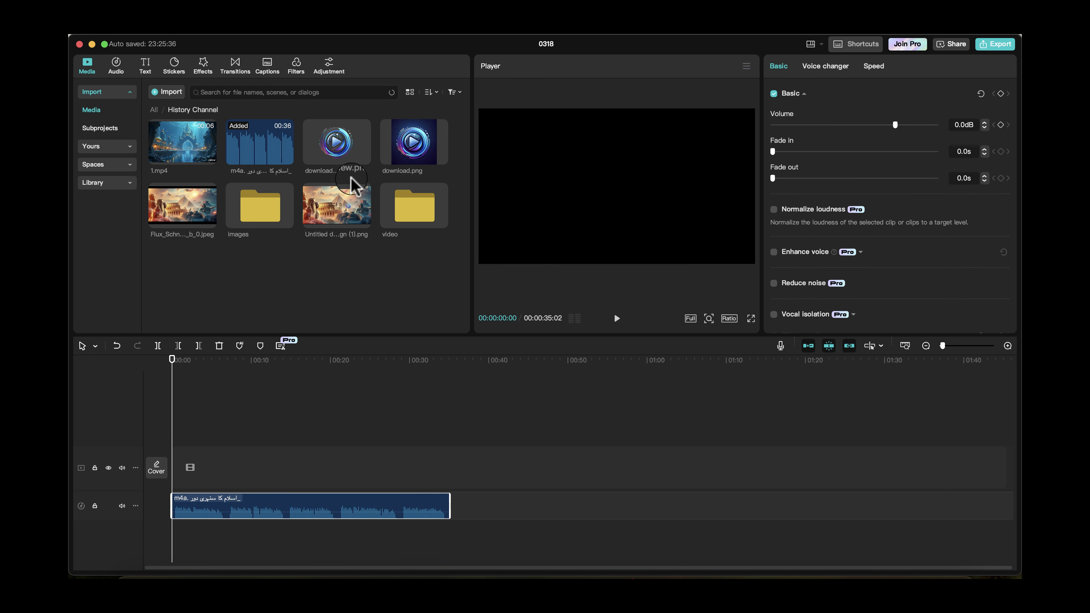
Step: Place clips 1.mp4 through 8.mp4 from the video subfolder one after another in numerical order on the main video track
double_click(414, 211)
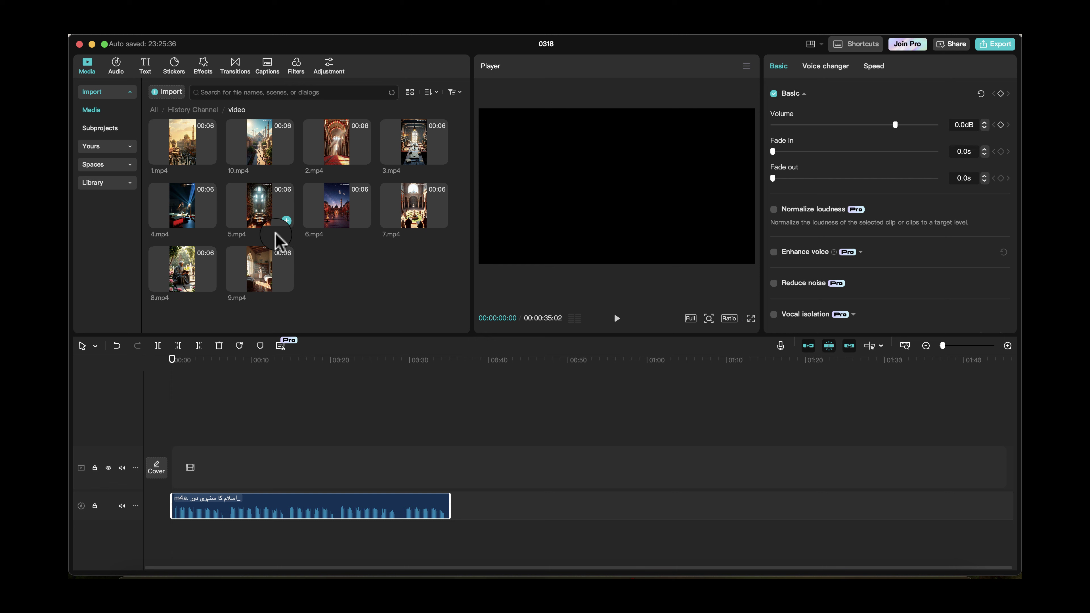
left_click_drag(196, 150, 254, 159)
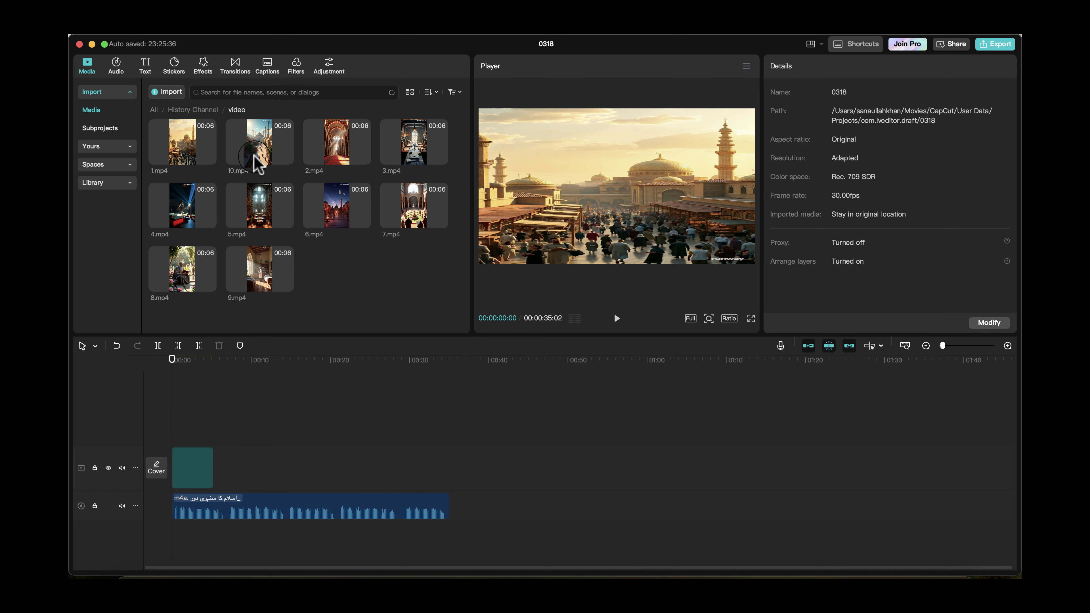
left_click(258, 161)
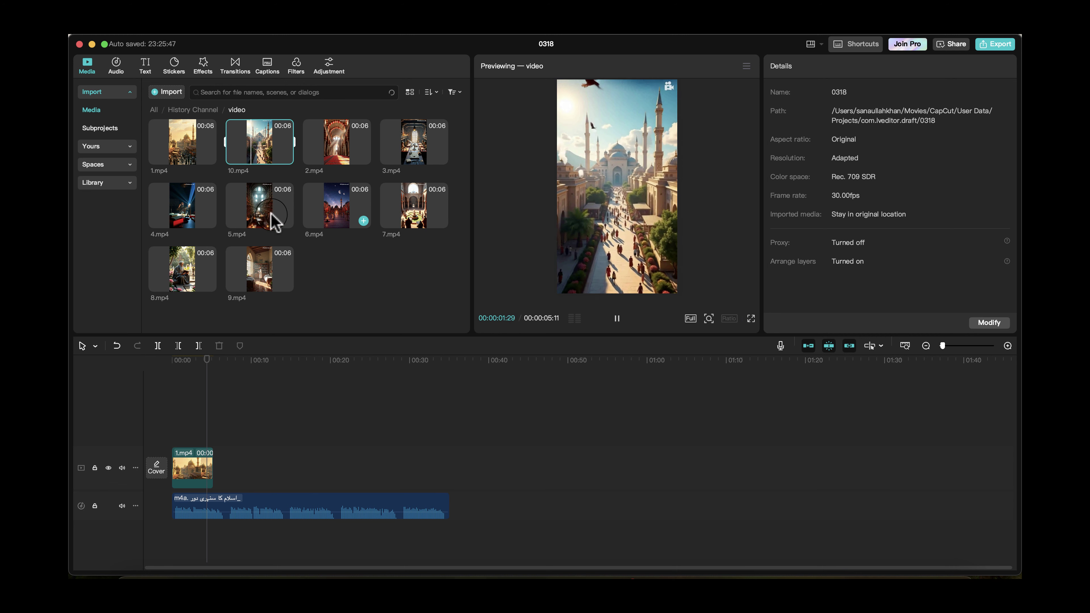
left_click_drag(358, 157, 228, 464)
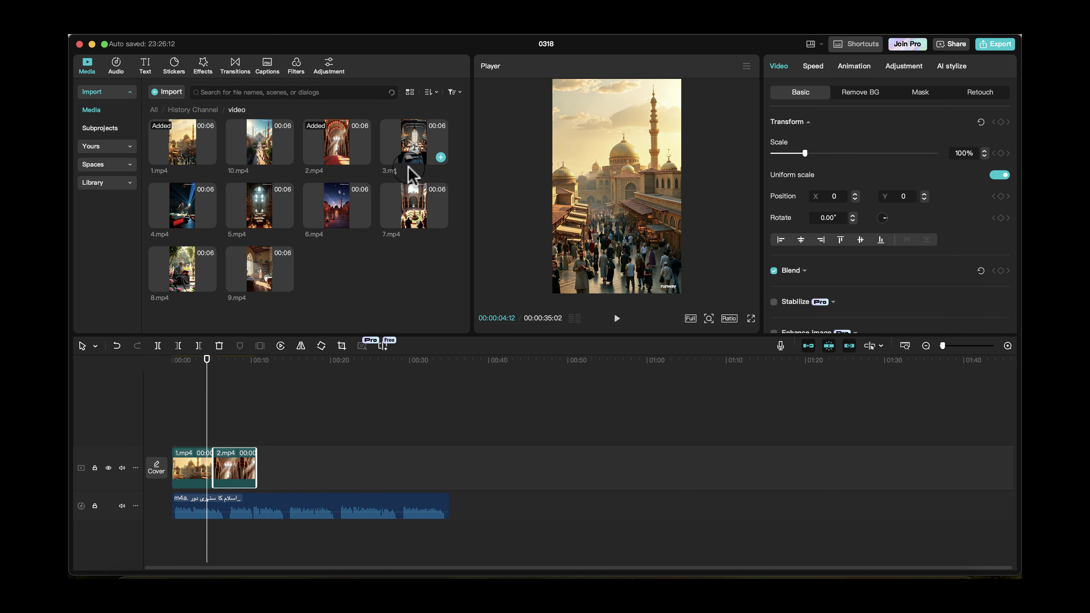
left_click_drag(408, 172, 273, 479)
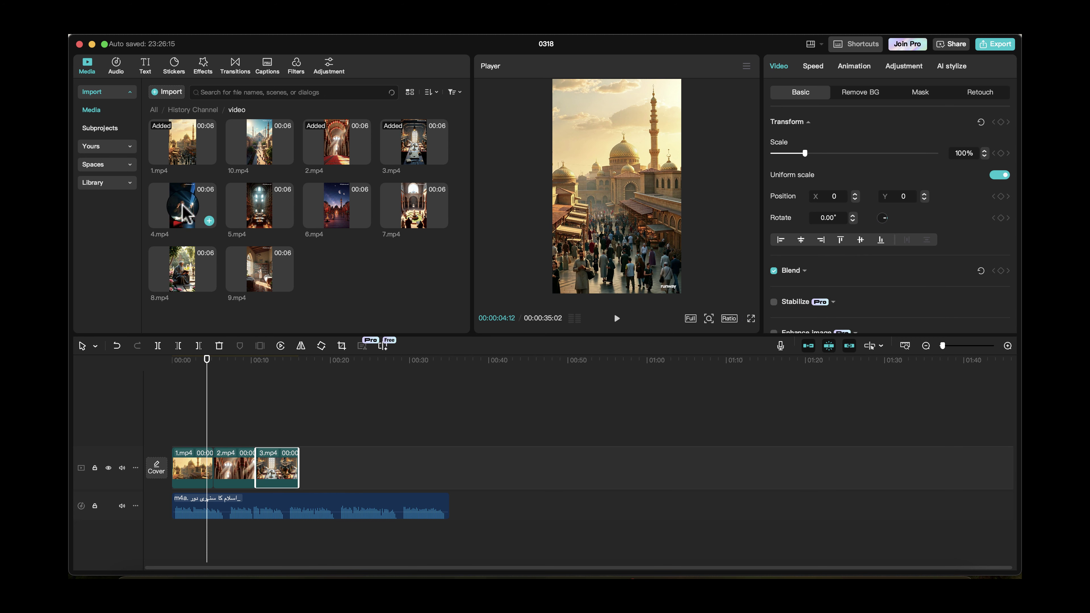
left_click_drag(185, 210, 303, 475)
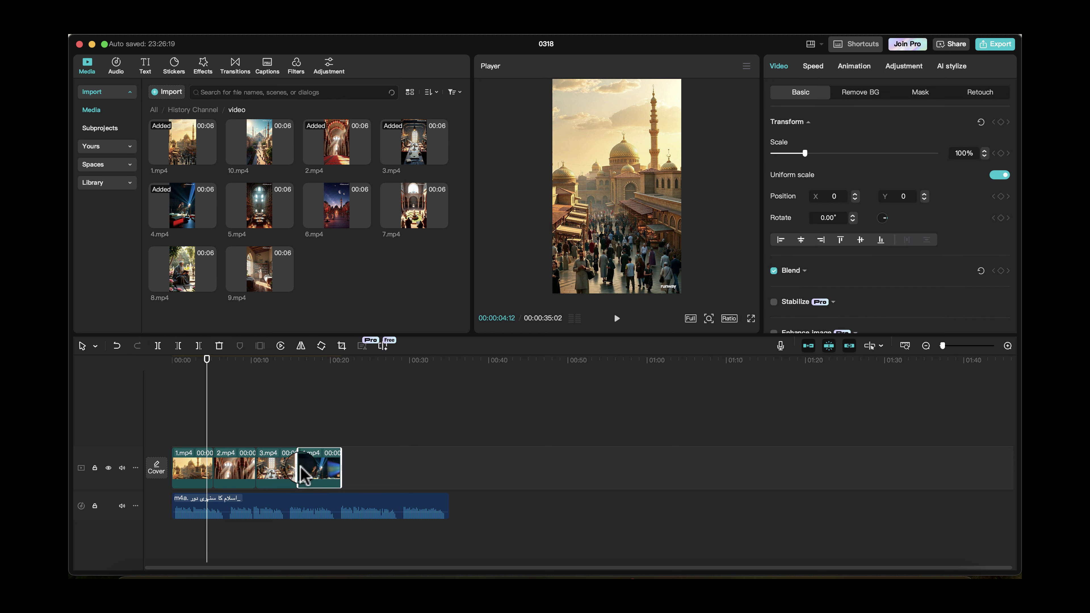
left_click_drag(259, 212, 348, 471)
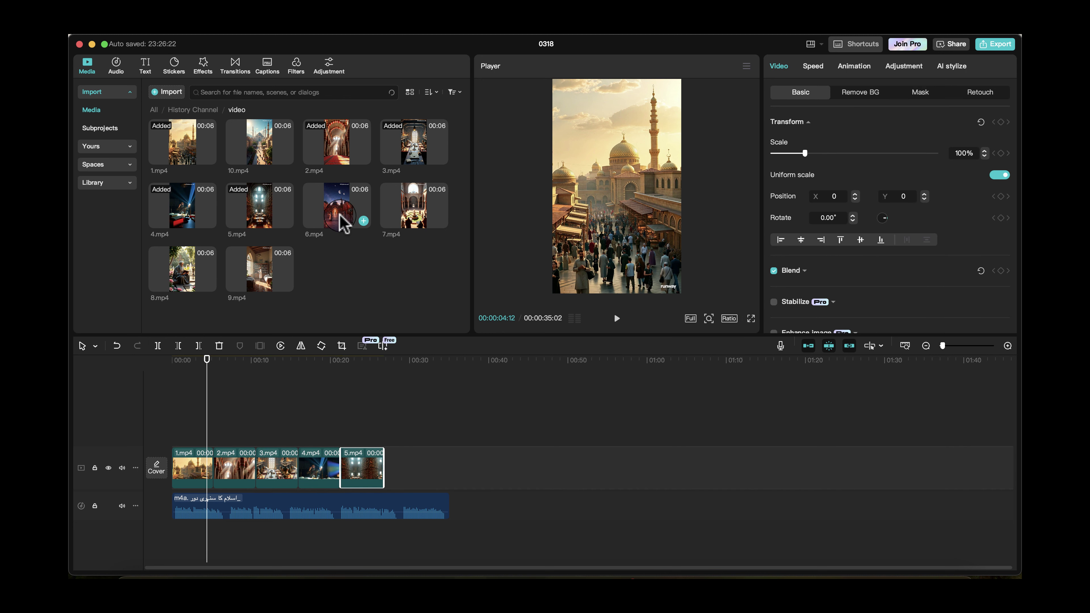
left_click_drag(344, 221, 401, 464)
left_click_drag(409, 206, 451, 472)
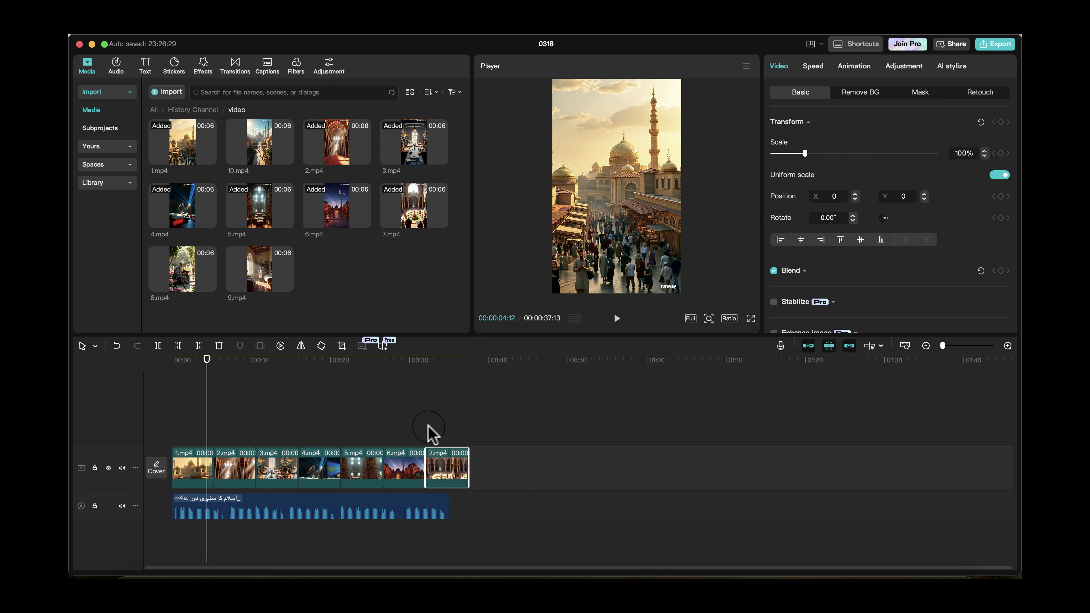
left_click_drag(185, 273, 486, 468)
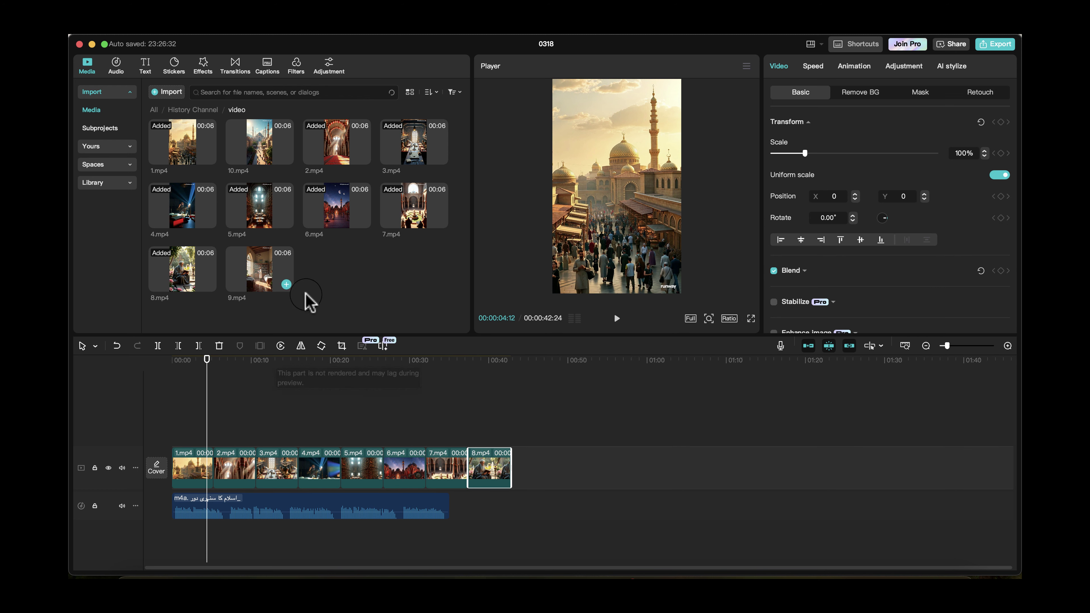
Step: Append 9.mp4 and 10.mp4 from the video subfolder, in that order, after 8.mp4 on the main video track
left_click_drag(288, 288, 525, 466)
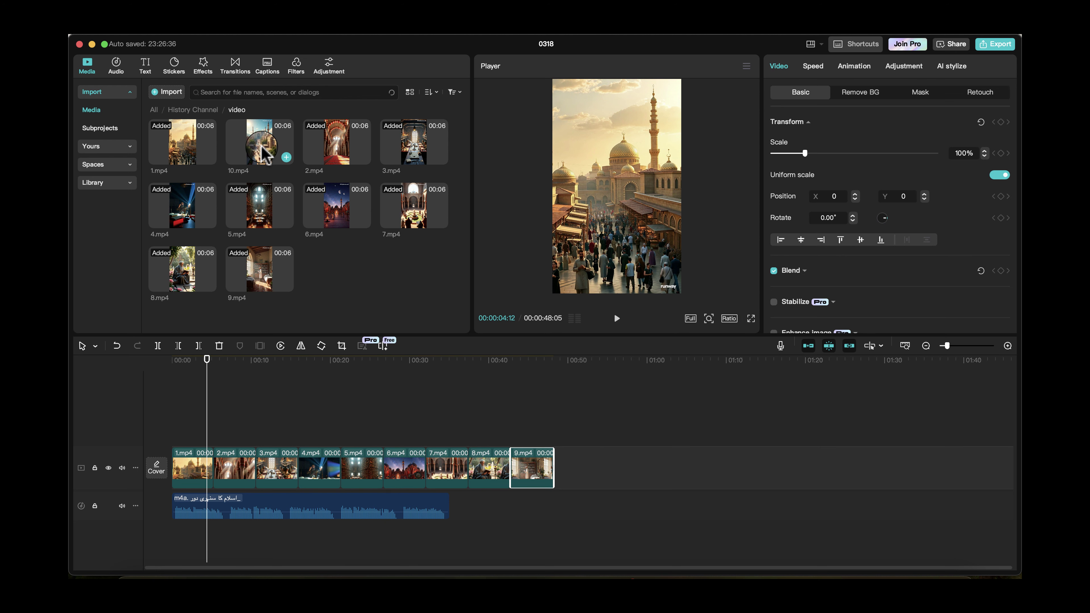
left_click_drag(284, 156, 577, 483)
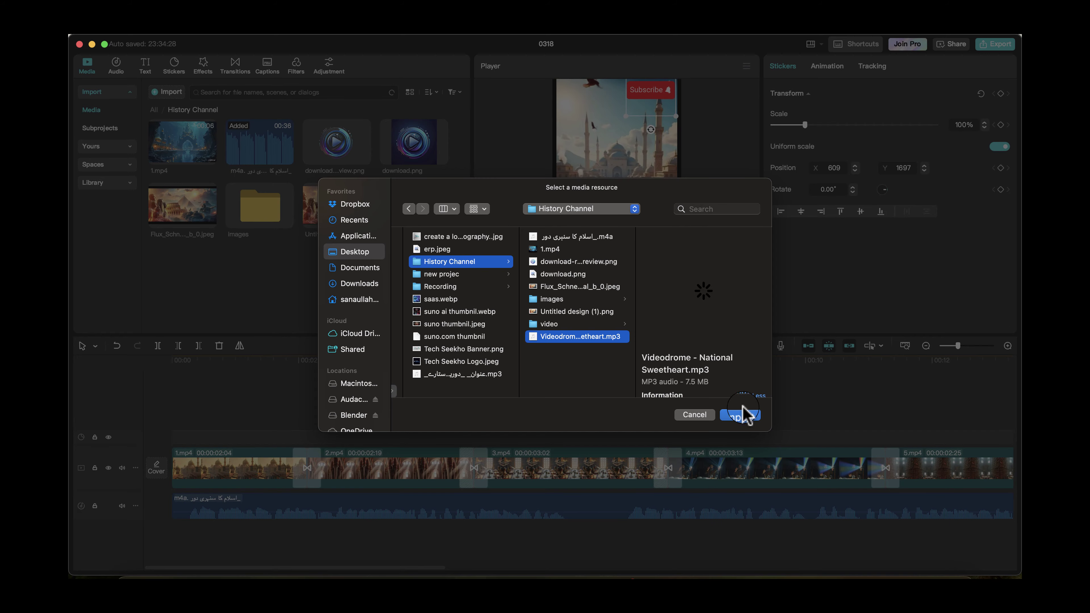
Step: Import the music file Videodrome – National Sweetheart.mp3 and place it below the voiceover at the start of the timeline
left_click(749, 415)
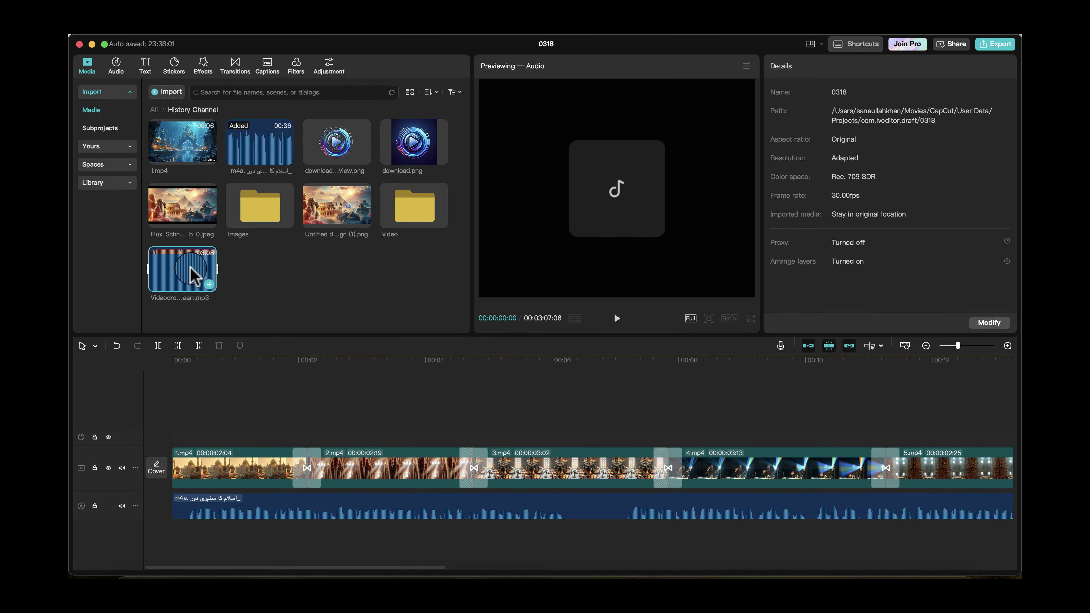
left_click_drag(196, 275, 176, 535)
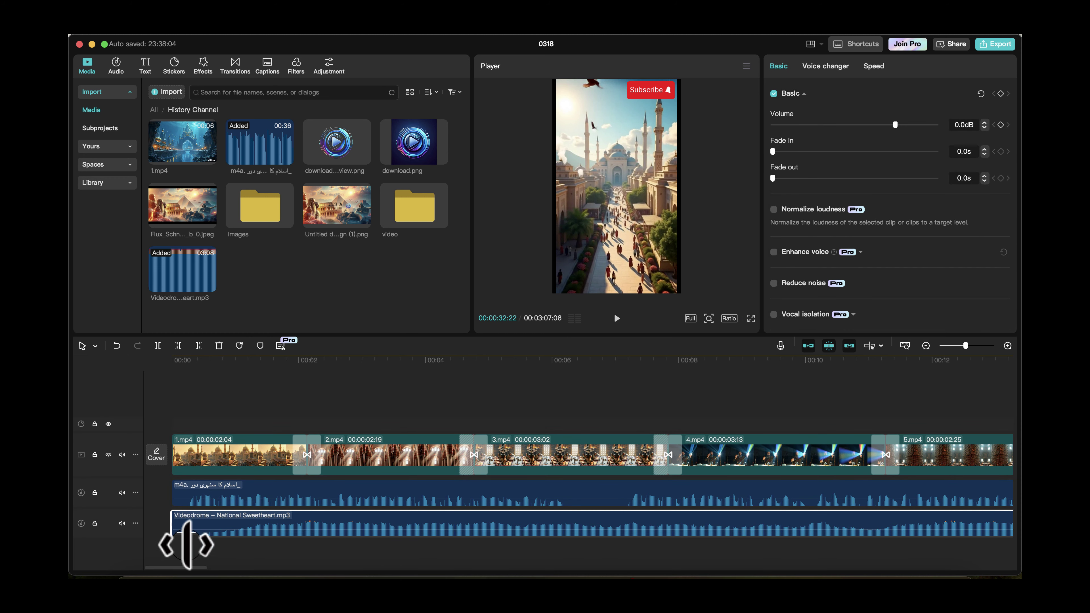
Step: Trim about 0.7 s off the music's quiet opening and lower its volume to -15.4 dB
left_click_drag(172, 528, 206, 534)
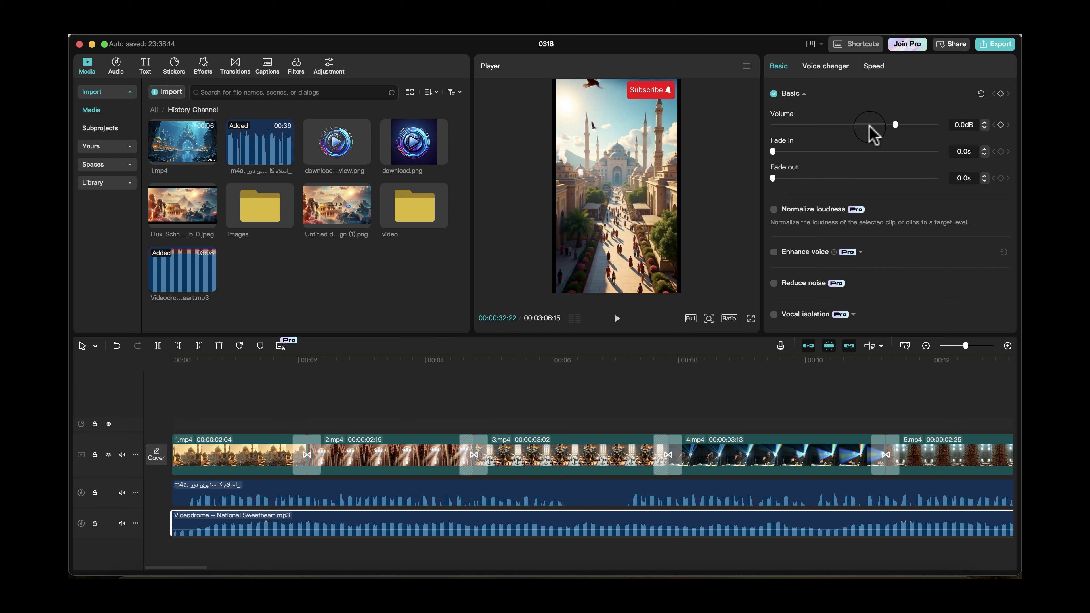
left_click_drag(869, 126, 864, 126)
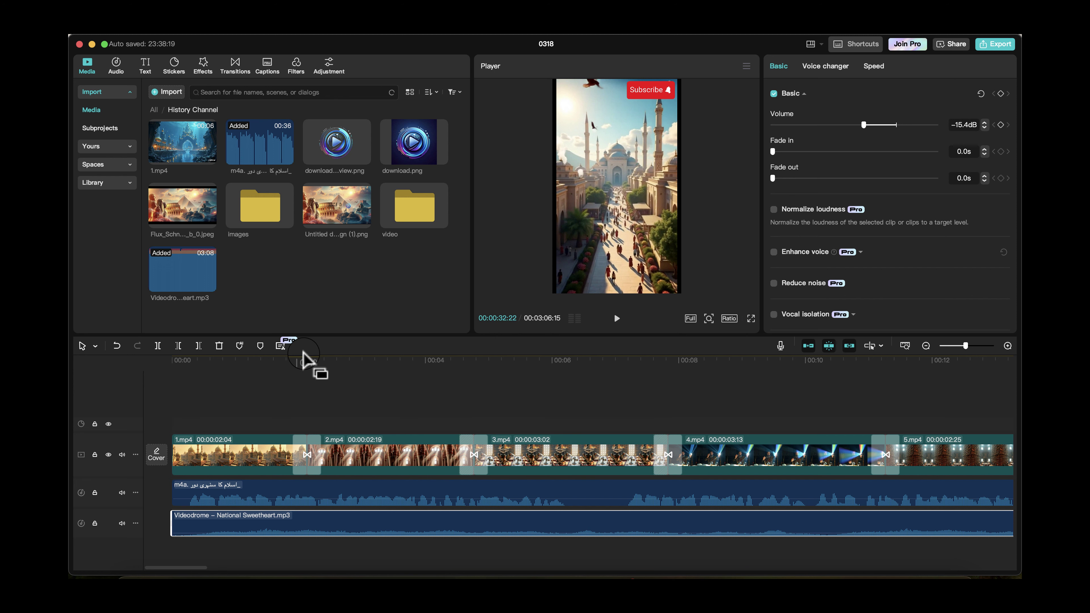
Step: Mute the main video track and play the project from the beginning to check the sound mix
left_click(122, 454)
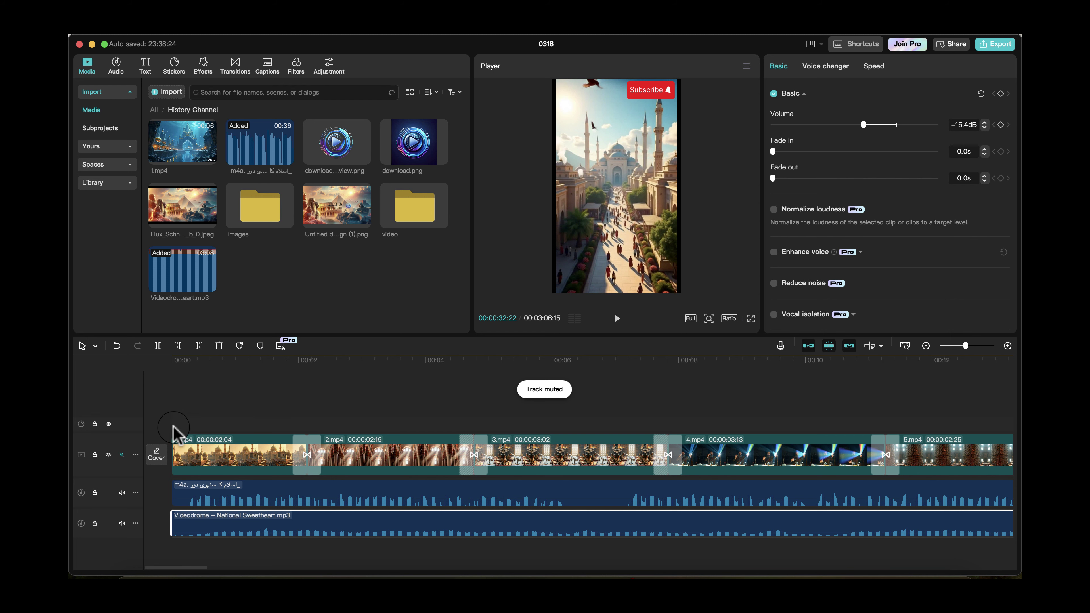
left_click(172, 404)
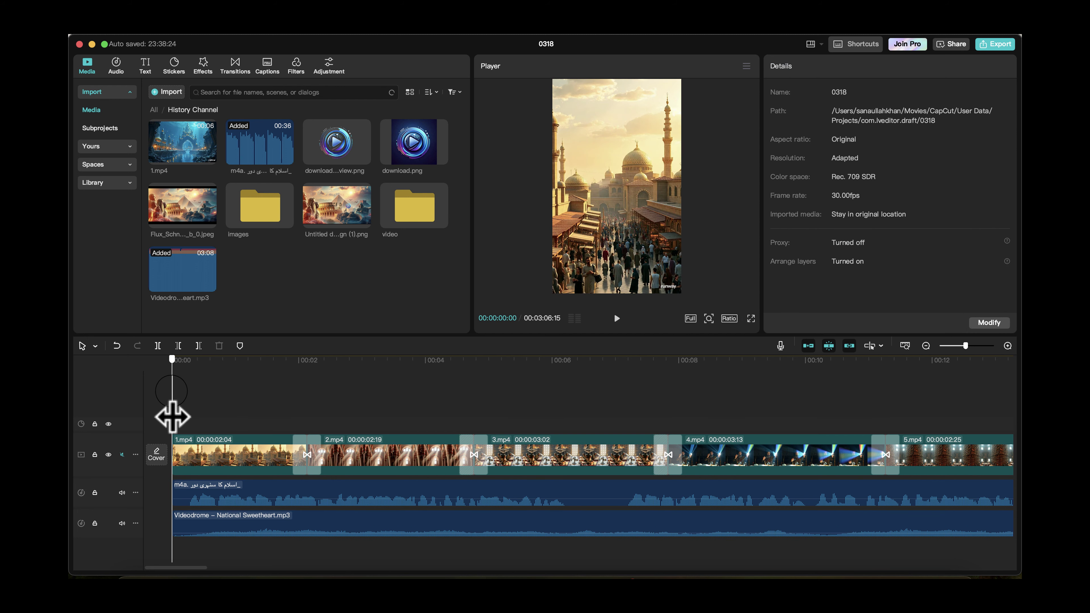
left_click(617, 319)
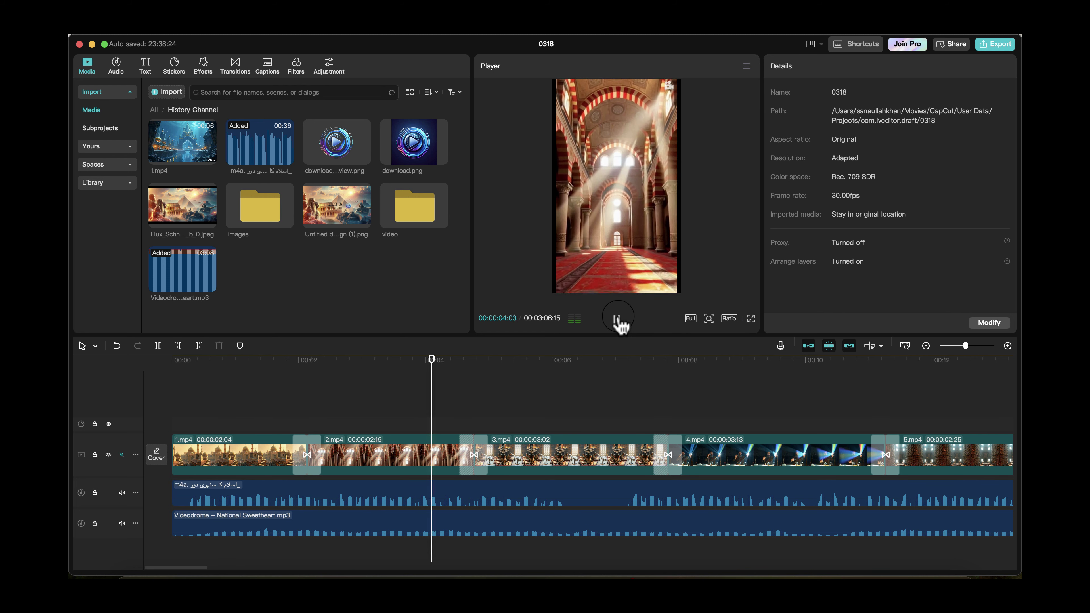
key("XF86AudioLowerVolume")
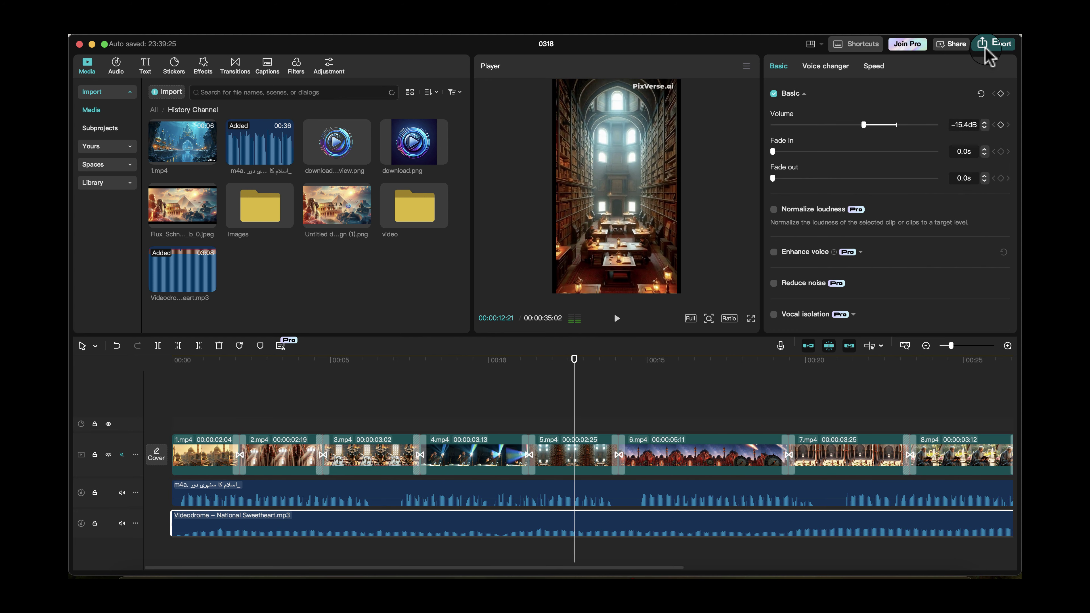
Step: Open the export settings for the finished project 0318
left_click(986, 50)
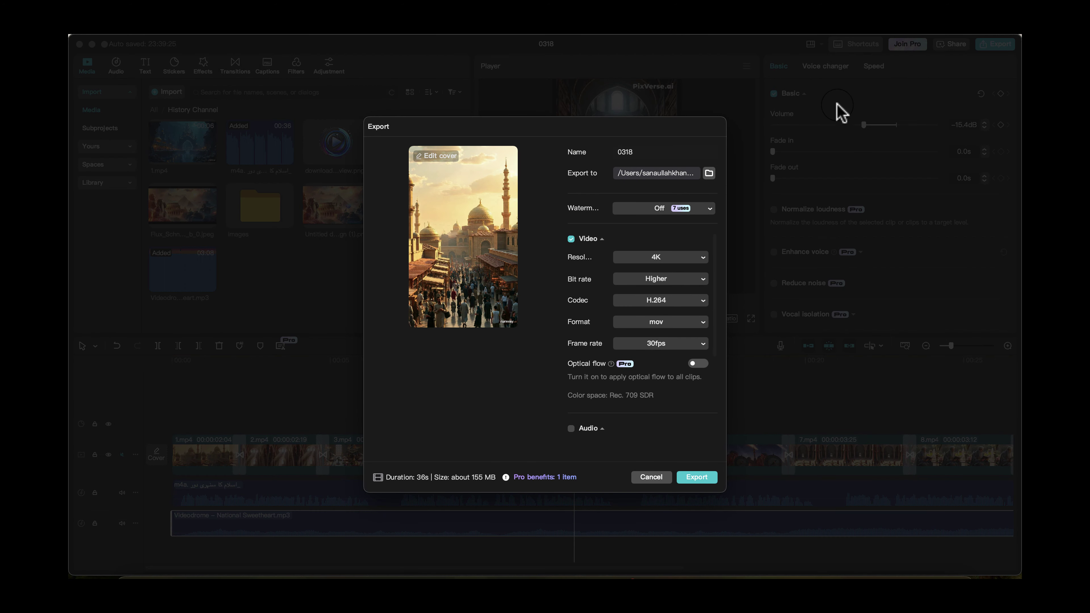